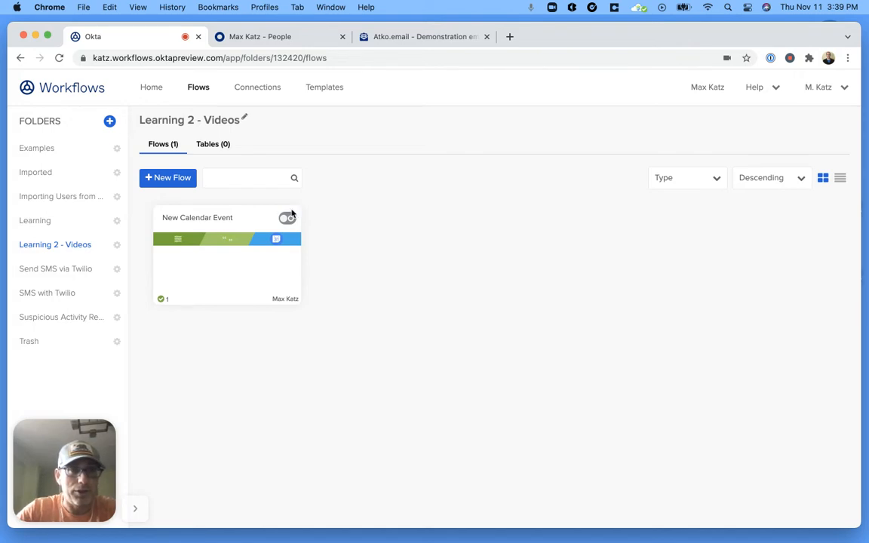
# Step: Create a new flow in the Learning 2 - Videos folder with + New Flow
pyautogui.click(169, 177)
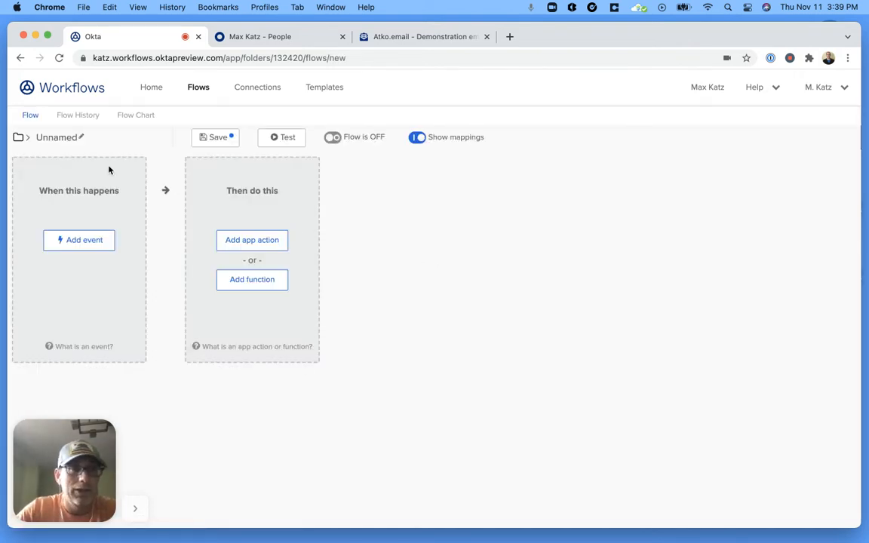
# Step: Name the flow 'New user - Slack message', describe it as sending a Slack message for new users, and keep all data
pyautogui.click(62, 137)
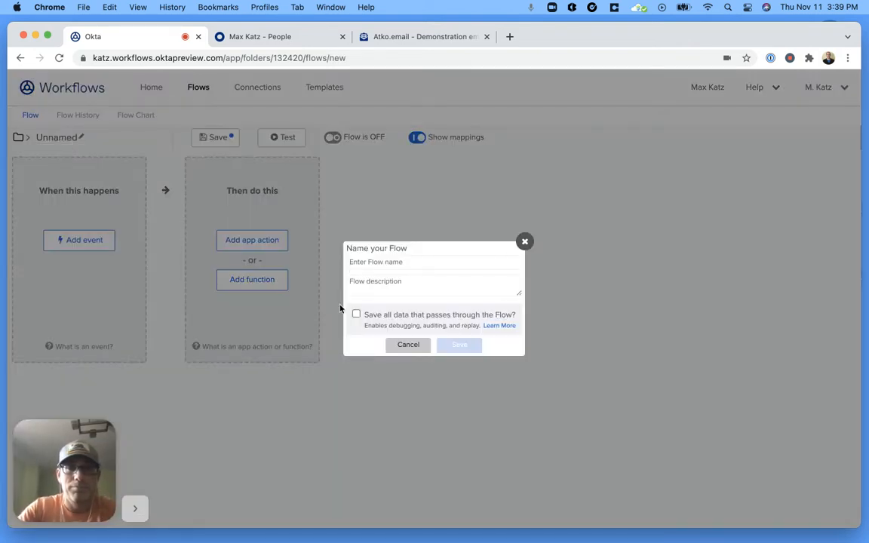
pyautogui.write('New user - Slack me')
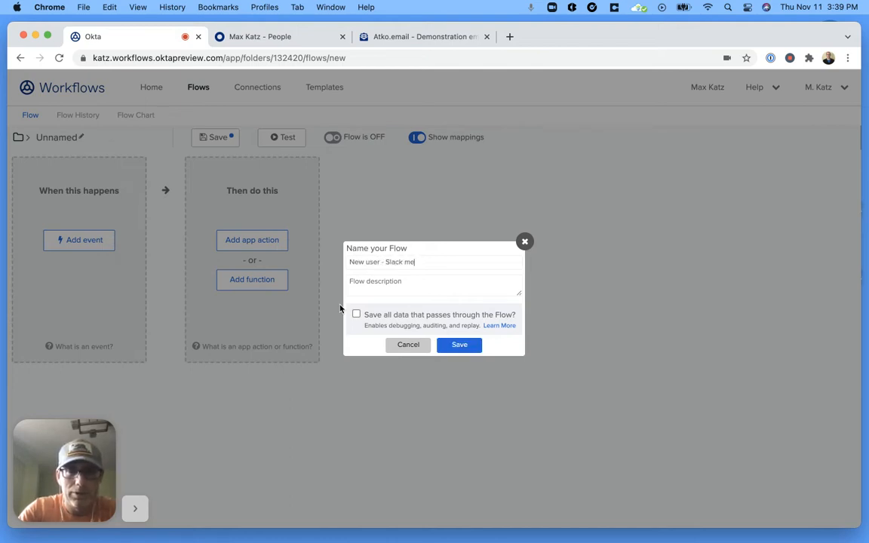
pyautogui.write('ssage')
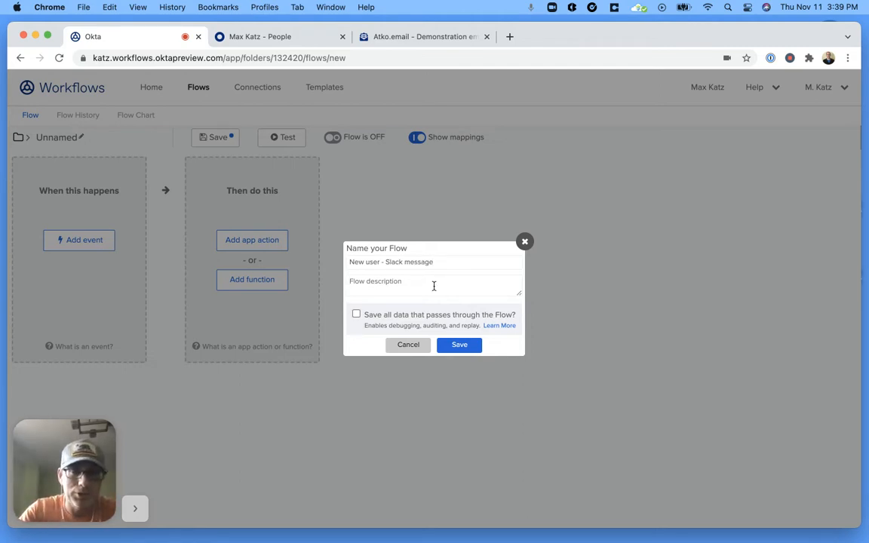
pyautogui.write('When a n')
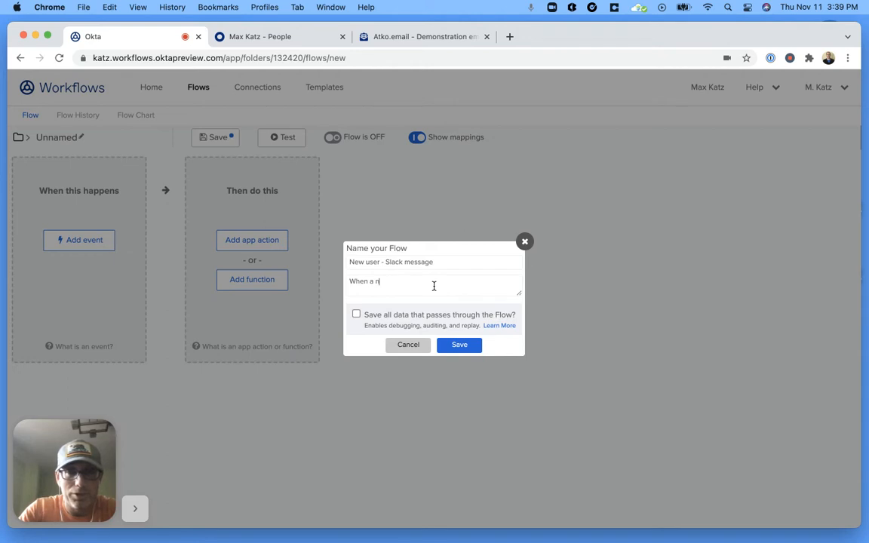
pyautogui.write('ew user is created, ')
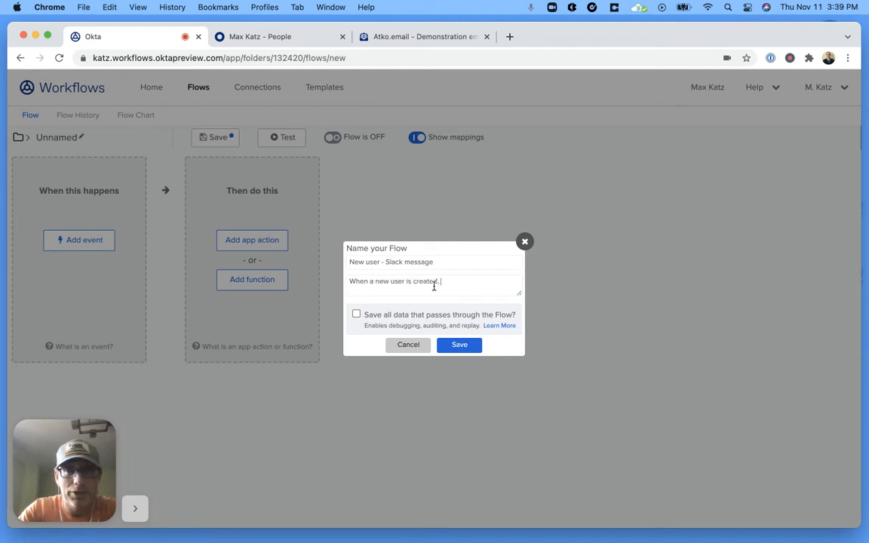
pyautogui.write('send a Slack message')
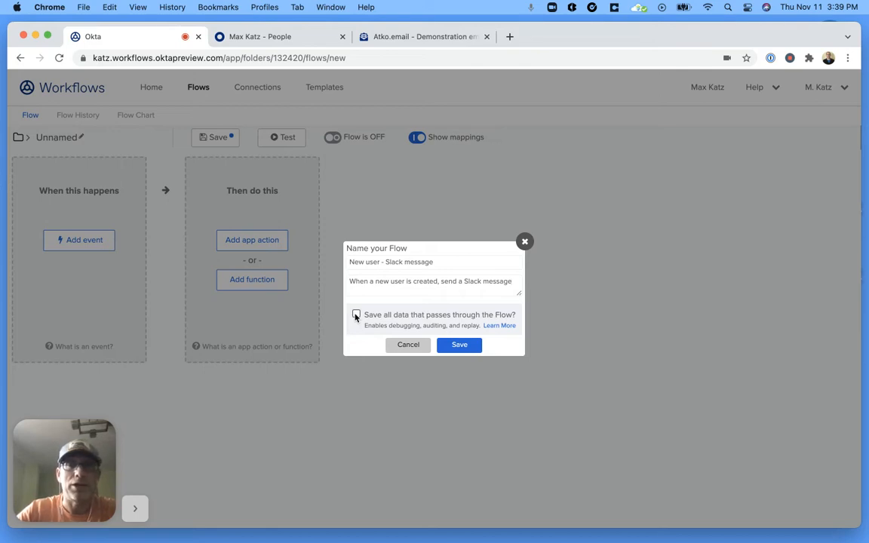
pyautogui.click(356, 315)
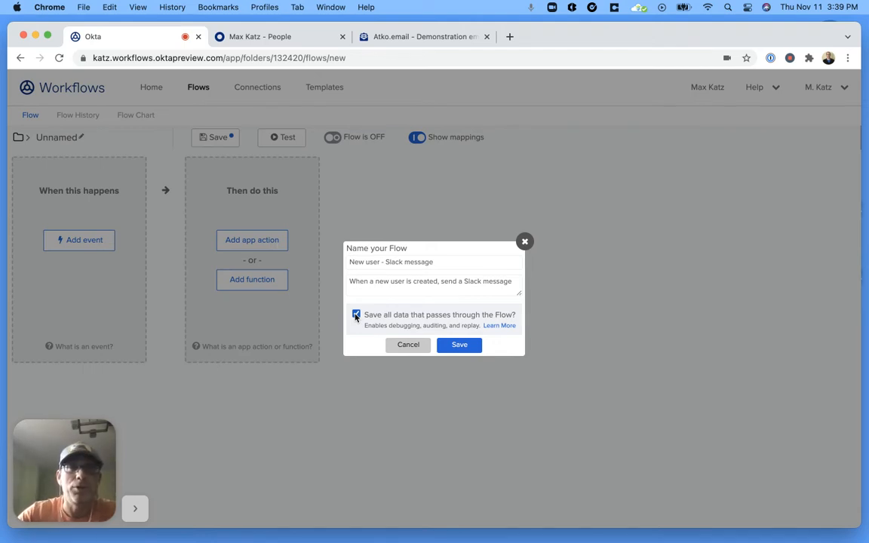
pyautogui.click(457, 348)
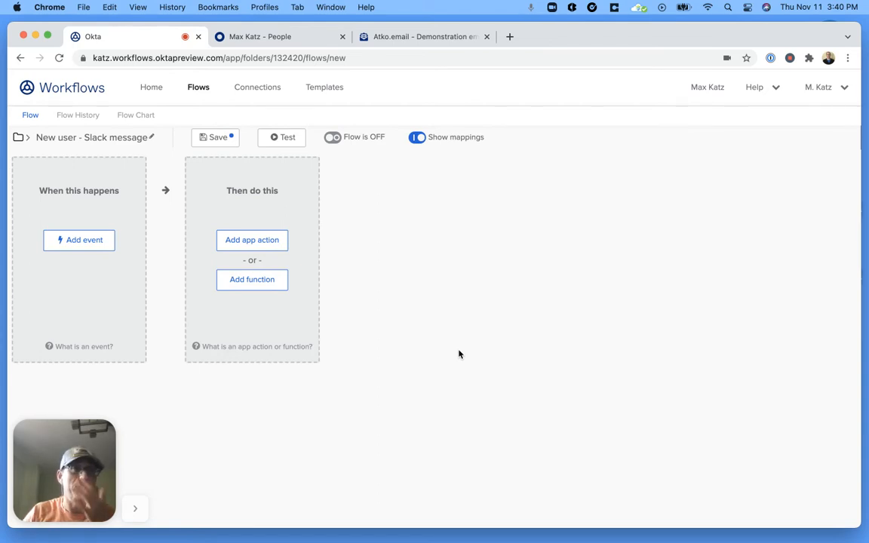
# Step: Set the flow's trigger to the Okta User Created event, found by searching 'User'
pyautogui.click(97, 241)
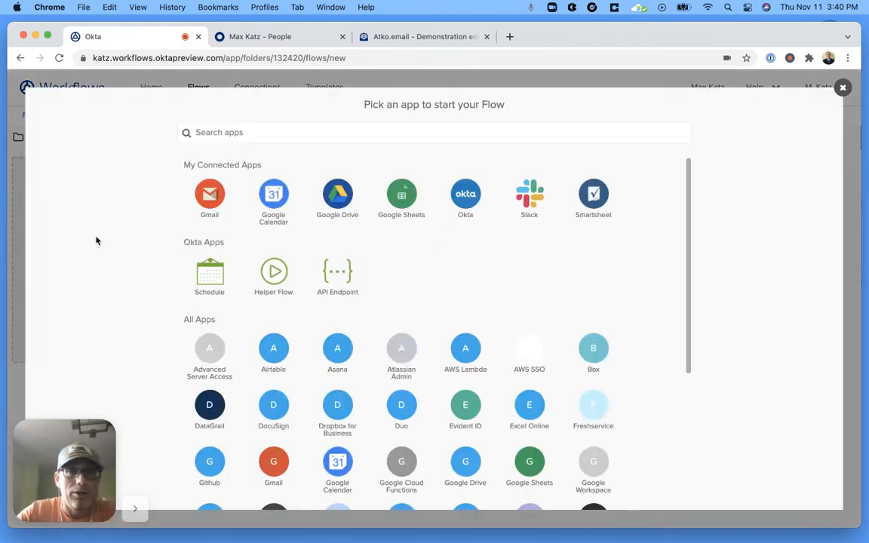
pyautogui.click(467, 195)
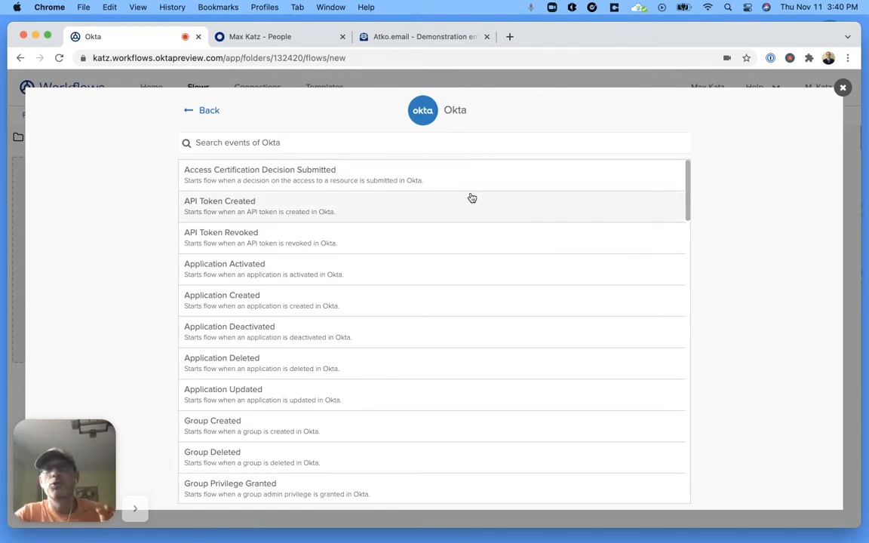
pyautogui.scroll(-1, 496, 277)
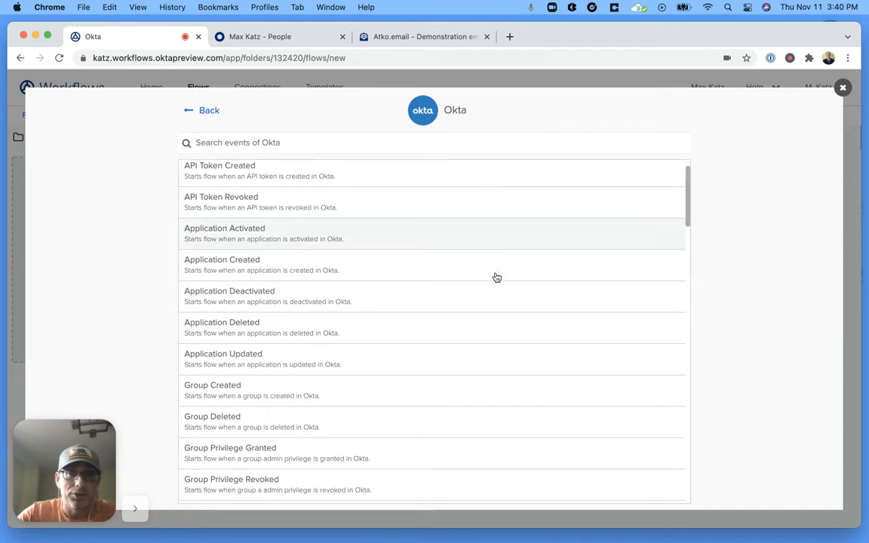
pyautogui.scroll(-5, 496, 277)
pyautogui.scroll(5, 497, 277)
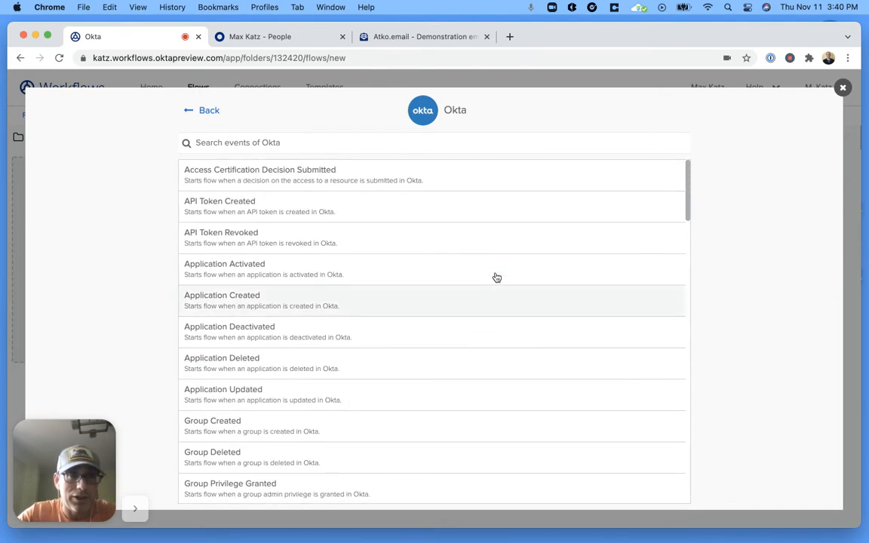
pyautogui.click(483, 141)
pyautogui.write('User')
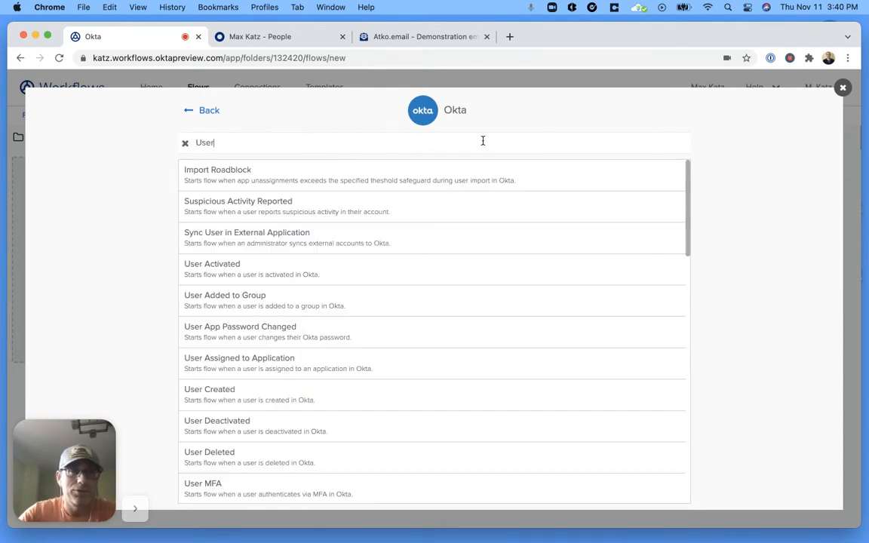
pyautogui.scroll(-1, 423, 279)
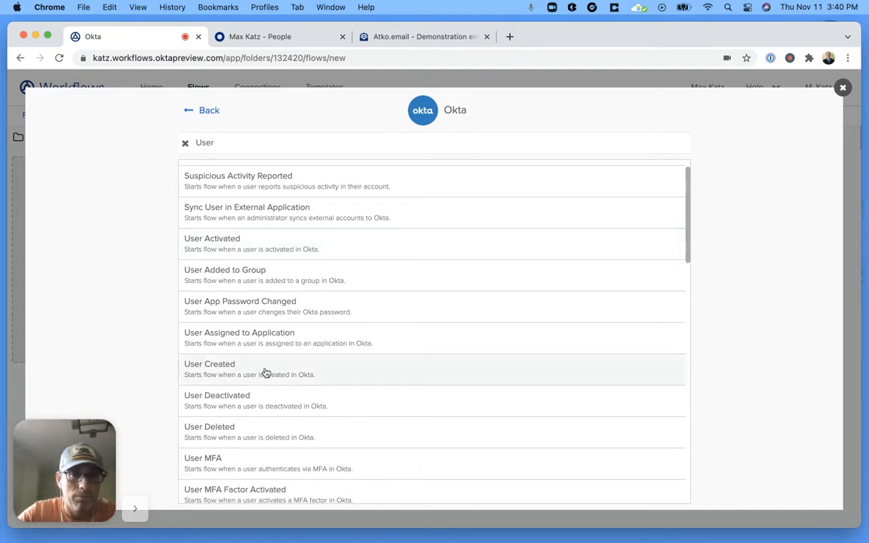
pyautogui.click(384, 378)
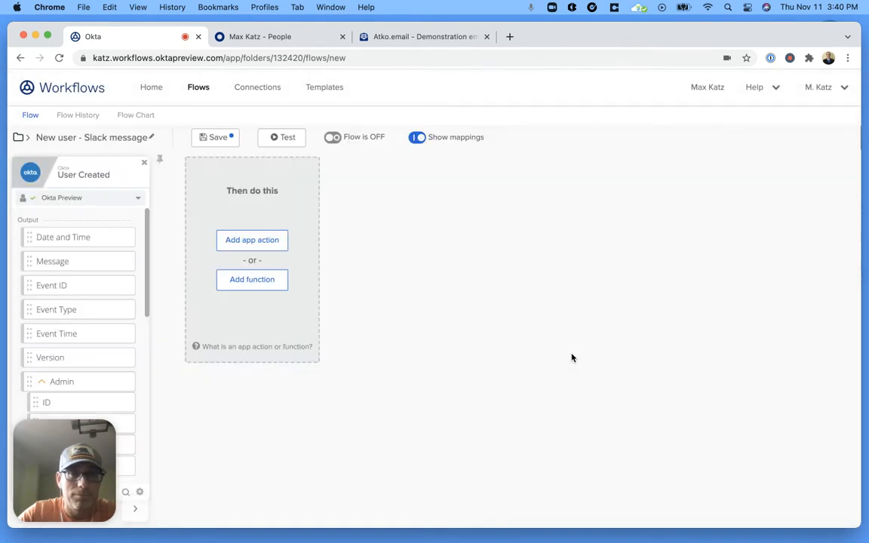
# Step: Collapse the Admin output group in the User Created card, then add a function step after the trigger
pyautogui.click(42, 383)
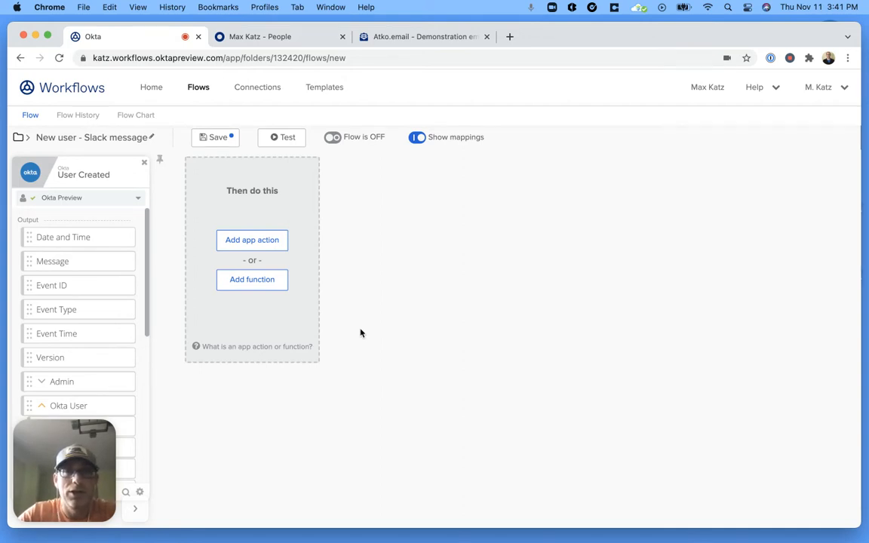
pyautogui.click(259, 284)
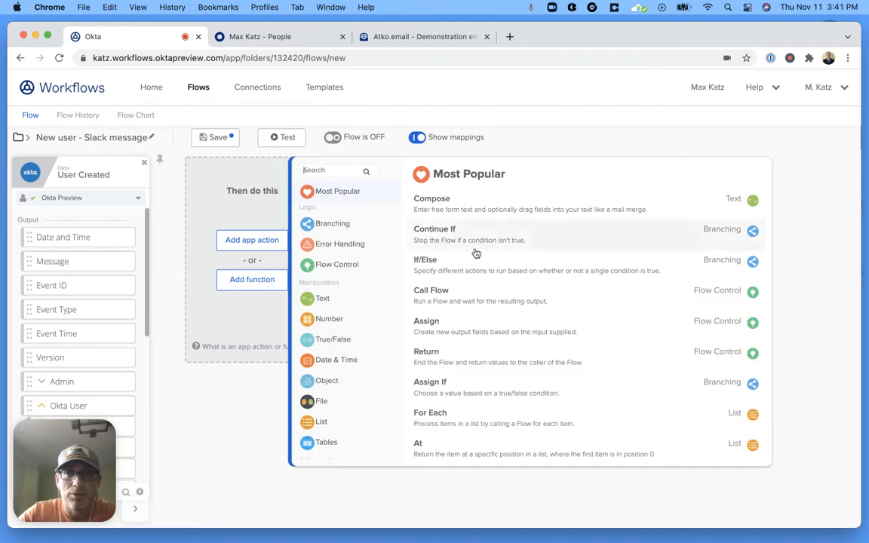
# Step: Add a Compose card reading 'New user [Display Name] was created. Go and say hello👋 .'
pyautogui.click(440, 202)
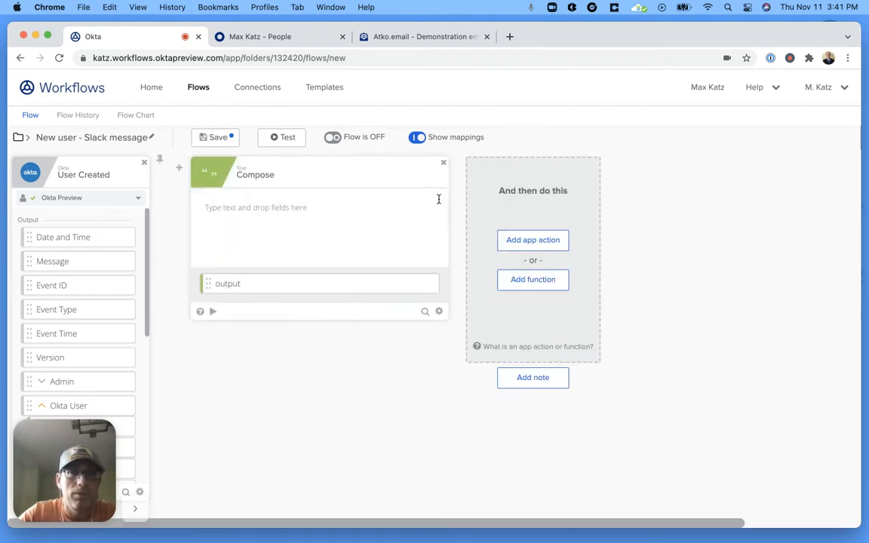
pyautogui.click(261, 205)
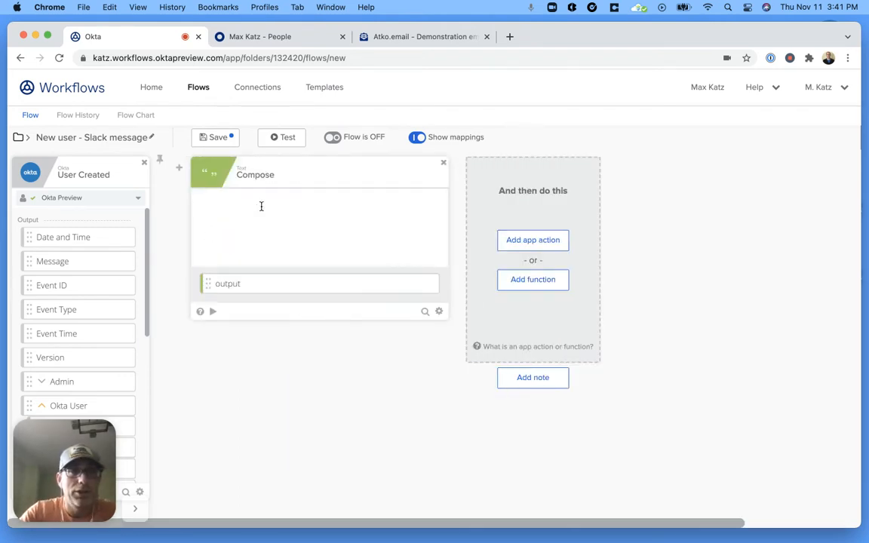
pyautogui.write('New user')
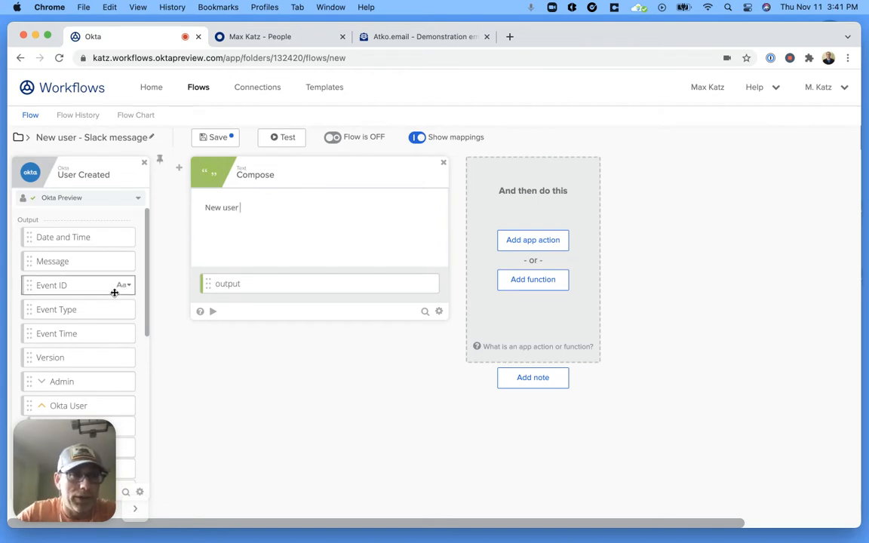
pyautogui.scroll(-3, 114, 296)
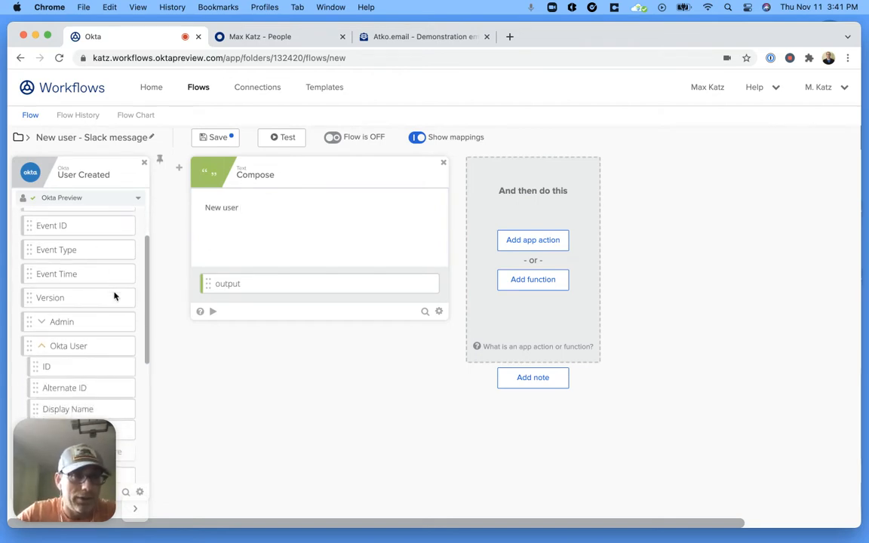
pyautogui.scroll(-1, 113, 294)
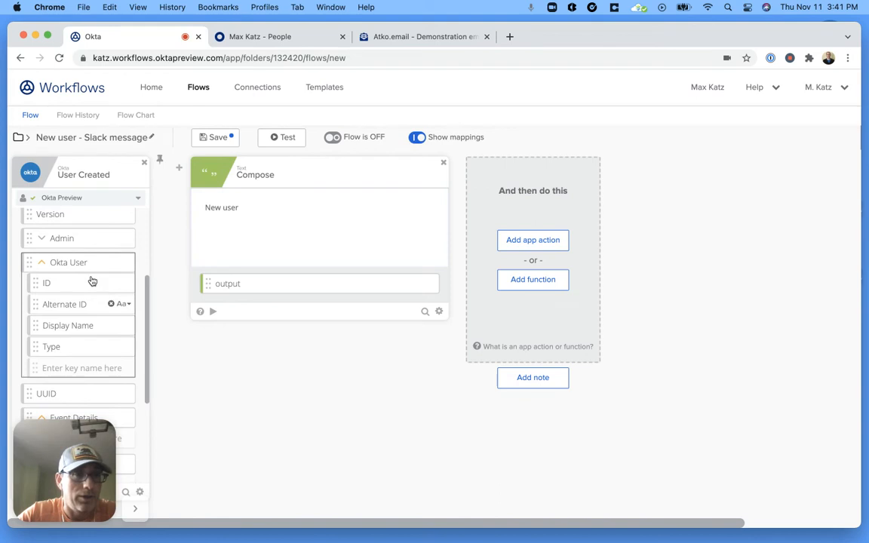
pyautogui.moveTo(69, 326); pyautogui.dragTo(283, 210)
pyautogui.write('was created')
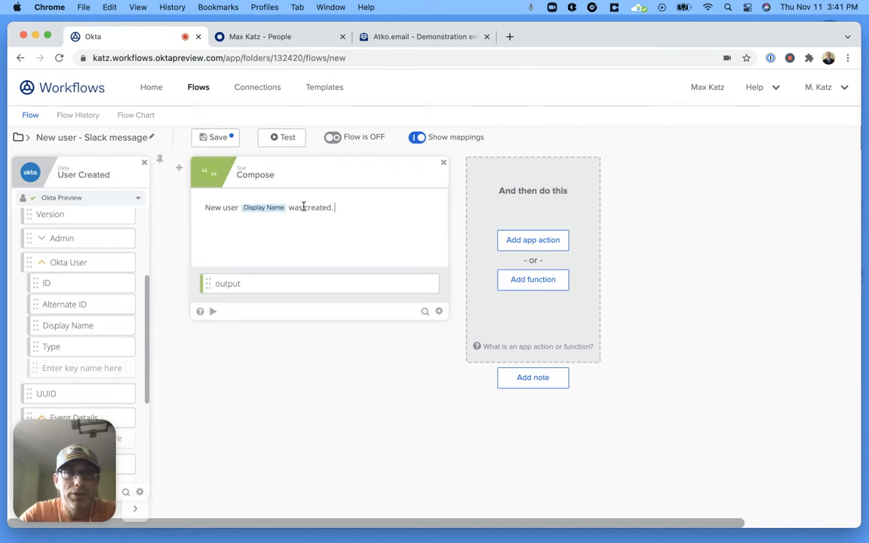
pyautogui.write('. Go and s')
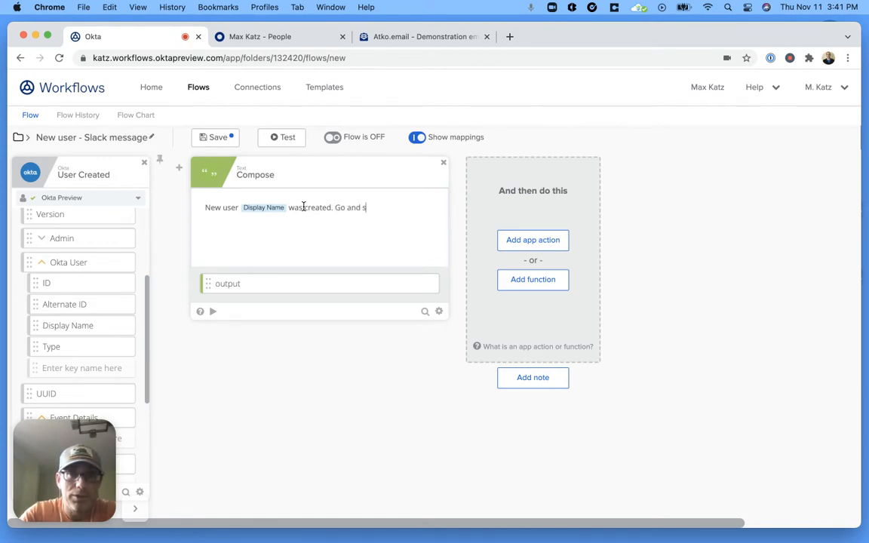
pyautogui.write('ay hello')
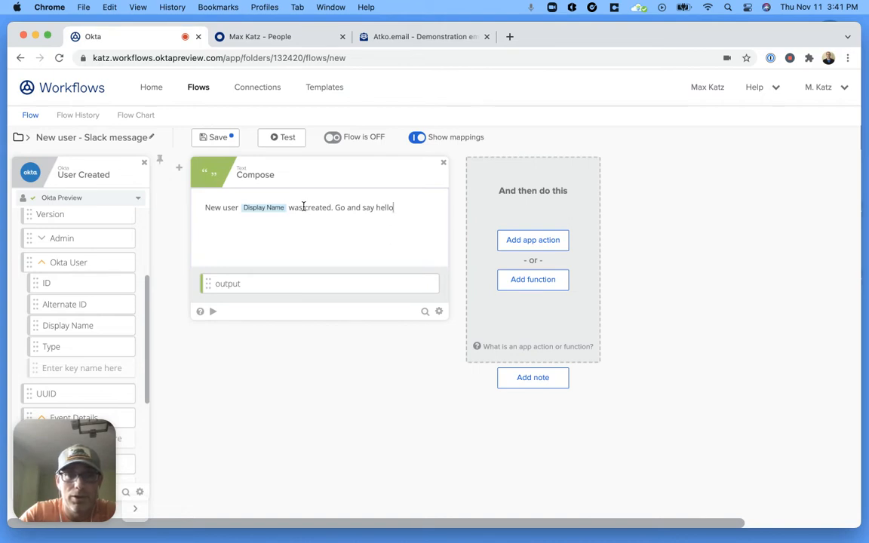
pyautogui.write('👋 ')
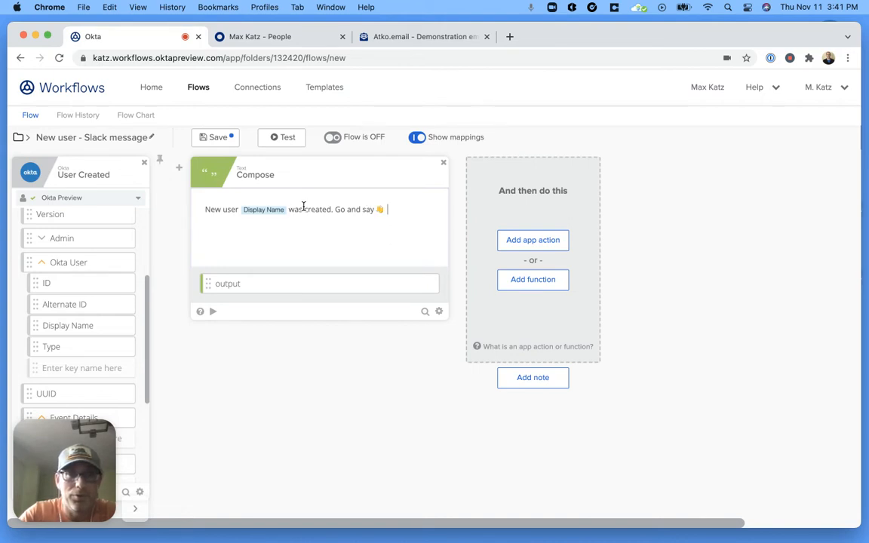
pyautogui.write('.')
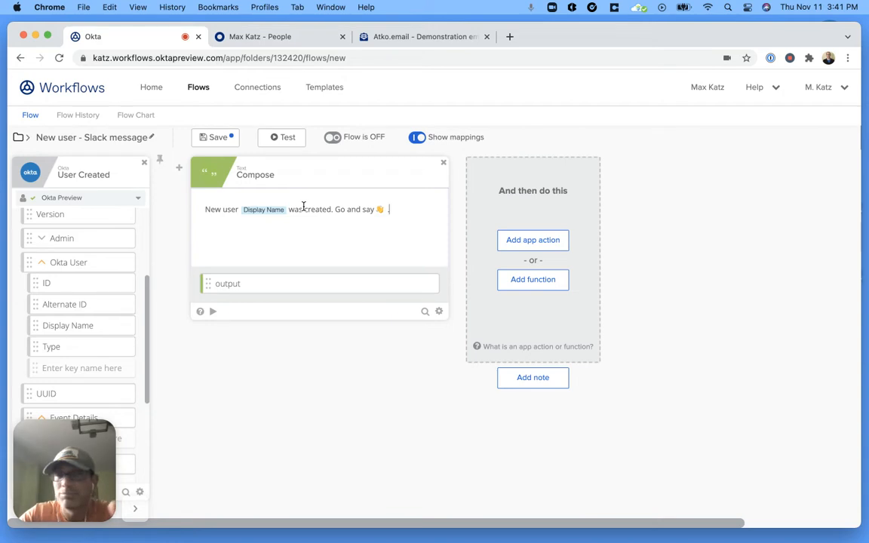
pyautogui.click(214, 312)
pyautogui.write('Sam')
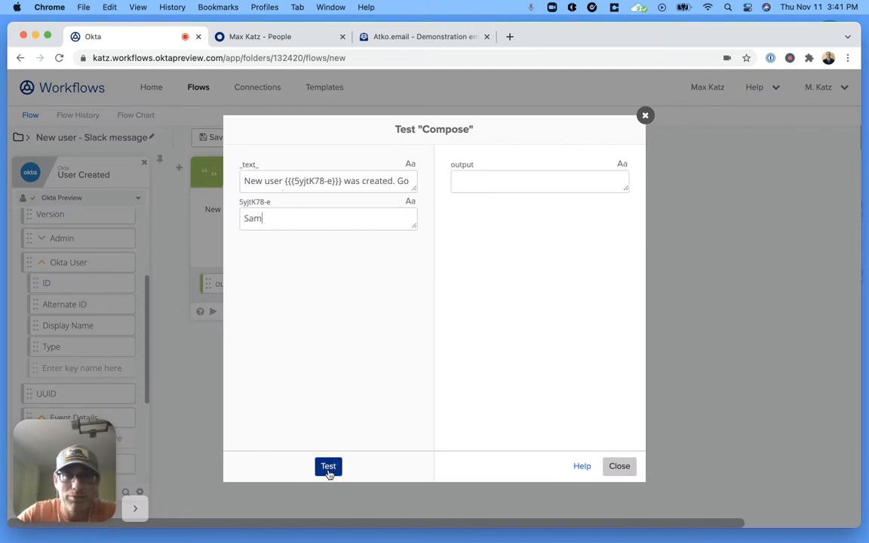
pyautogui.click(331, 468)
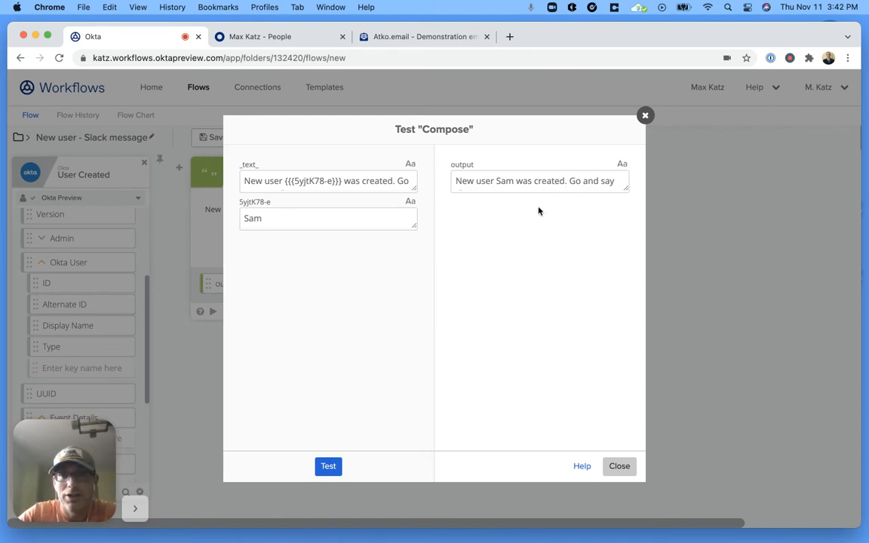
pyautogui.moveTo(627, 189); pyautogui.dragTo(629, 216)
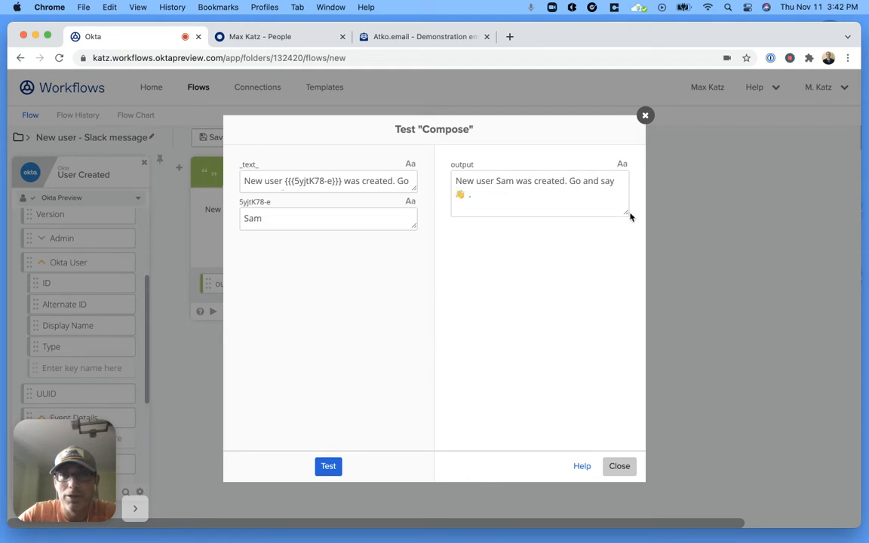
pyautogui.click(620, 466)
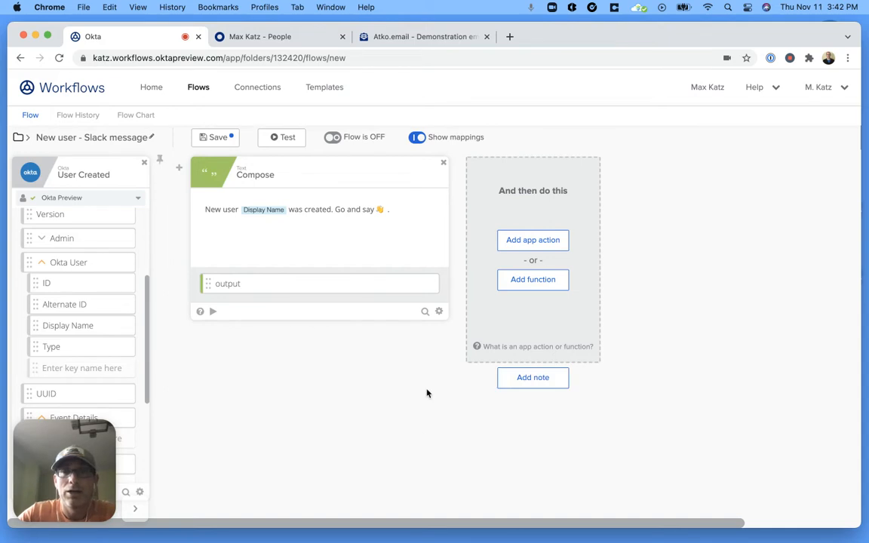
# Step: Add a Slack Send Message to Channel card for workflows-test, using the Compose output as its Text
pyautogui.click(533, 241)
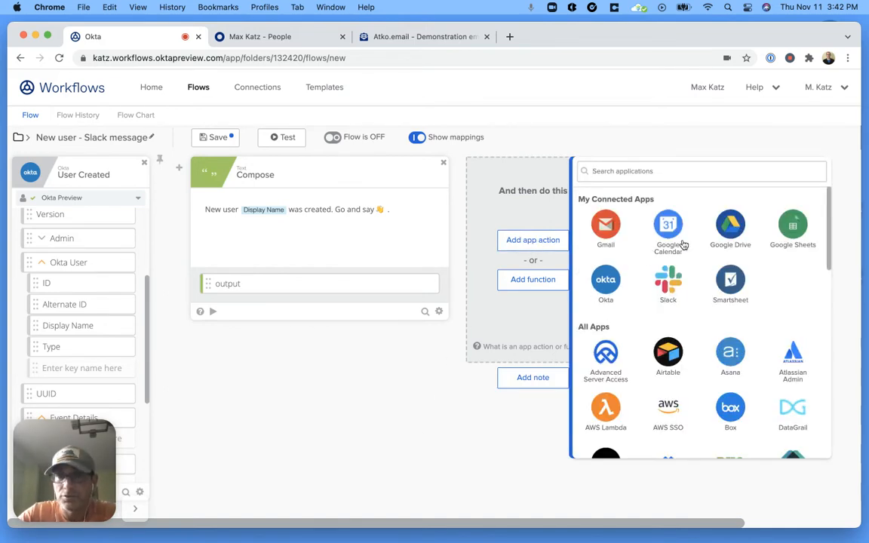
pyautogui.click(668, 284)
pyautogui.scroll(-10, 722, 293)
pyautogui.scroll(-1, 723, 293)
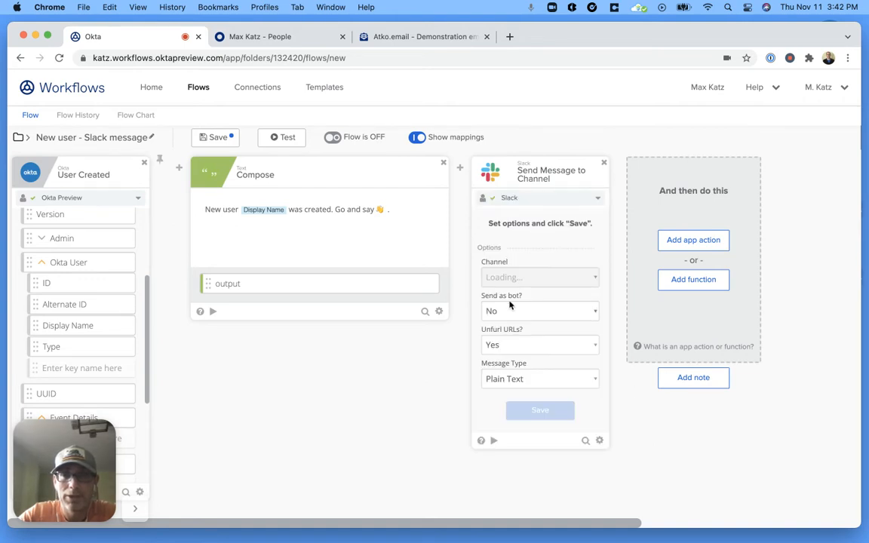
pyautogui.click(568, 283)
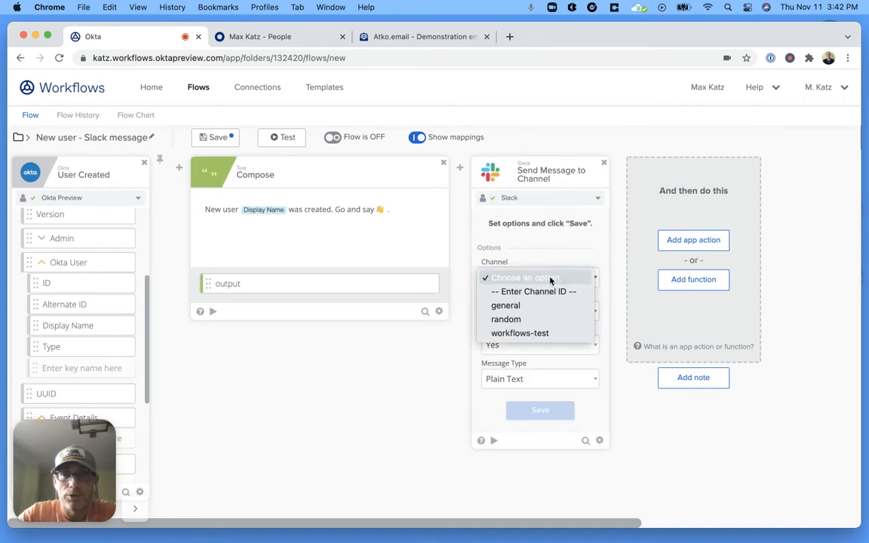
pyautogui.click(545, 334)
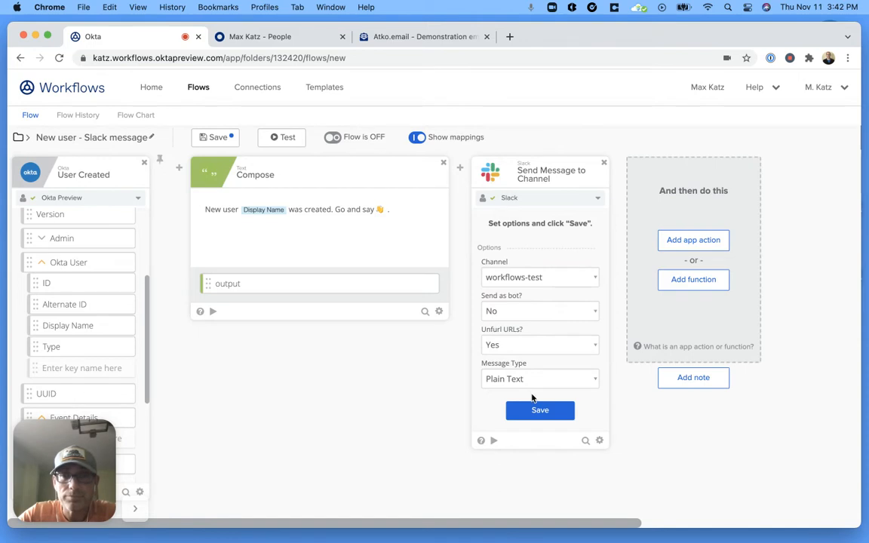
pyautogui.click(541, 417)
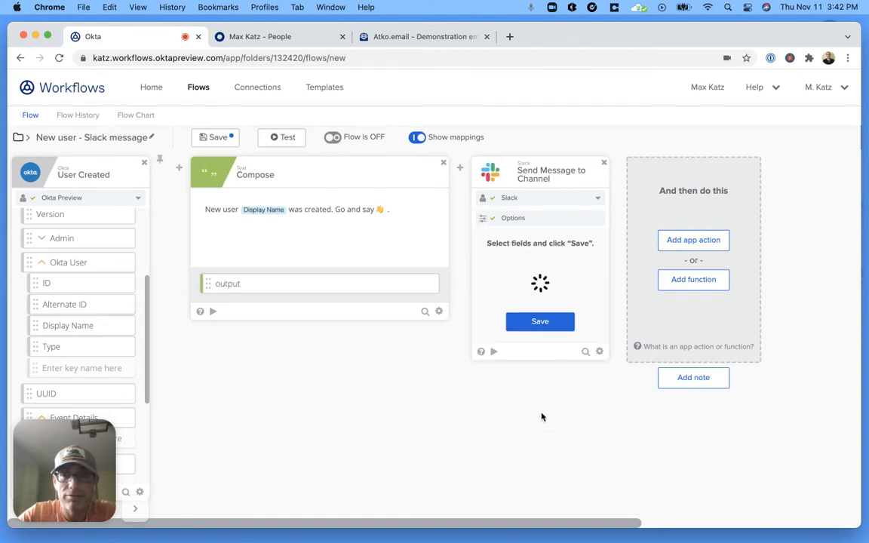
pyautogui.click(536, 336)
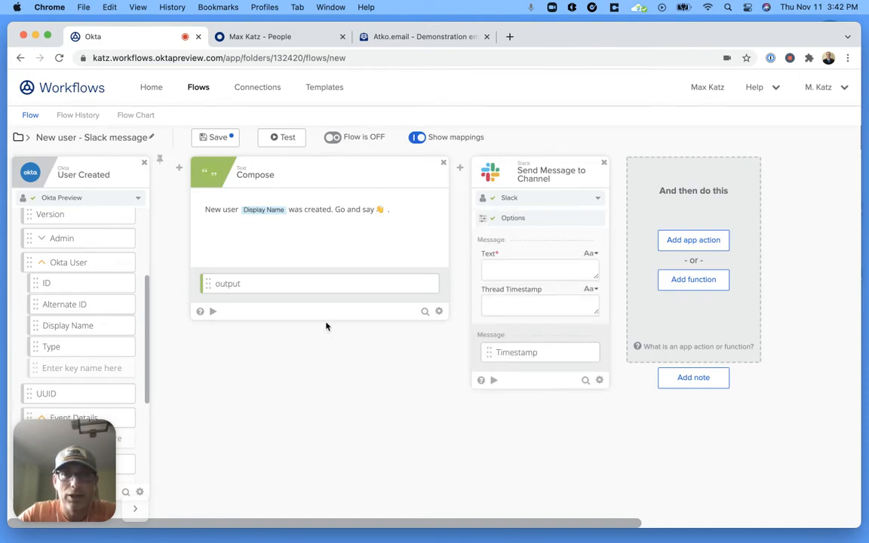
pyautogui.moveTo(276, 289); pyautogui.dragTo(570, 274)
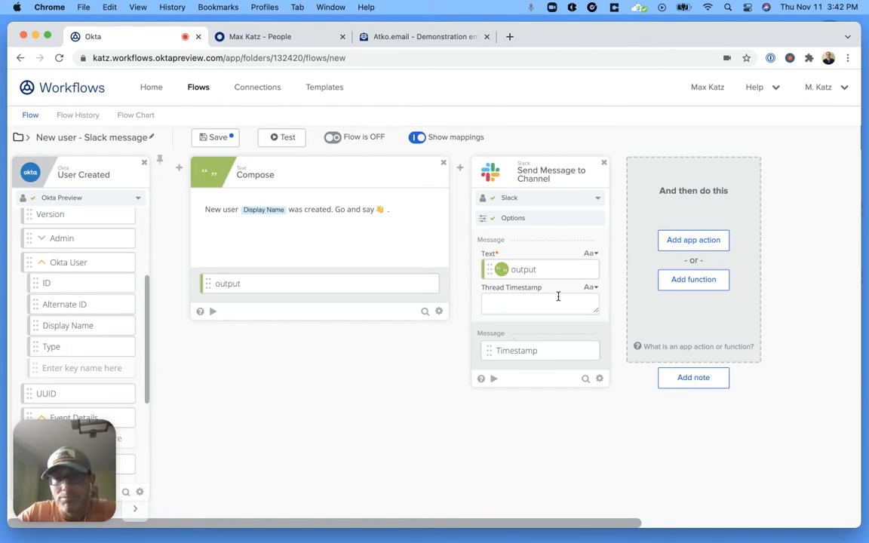
# Step: Test the Slack card with 'New user was created - test message' and check it arrived in workflows-test
pyautogui.click(494, 381)
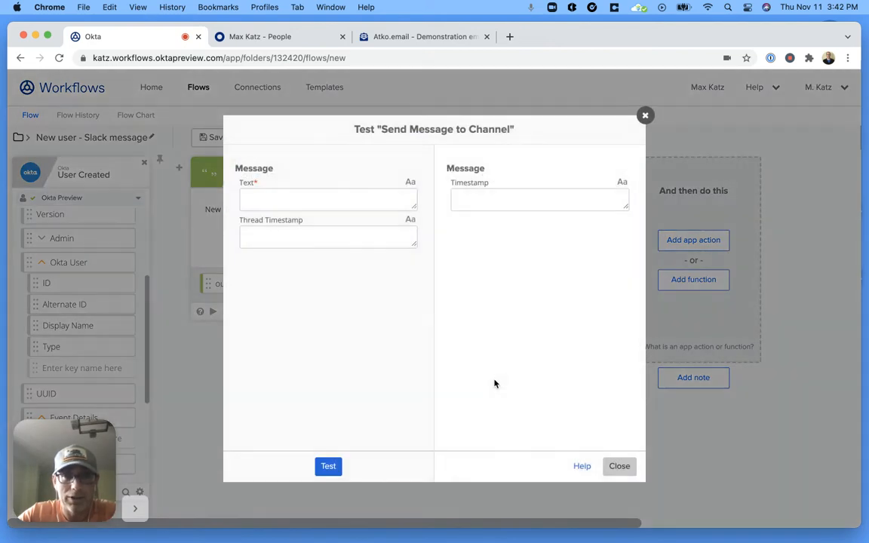
pyautogui.click(328, 204)
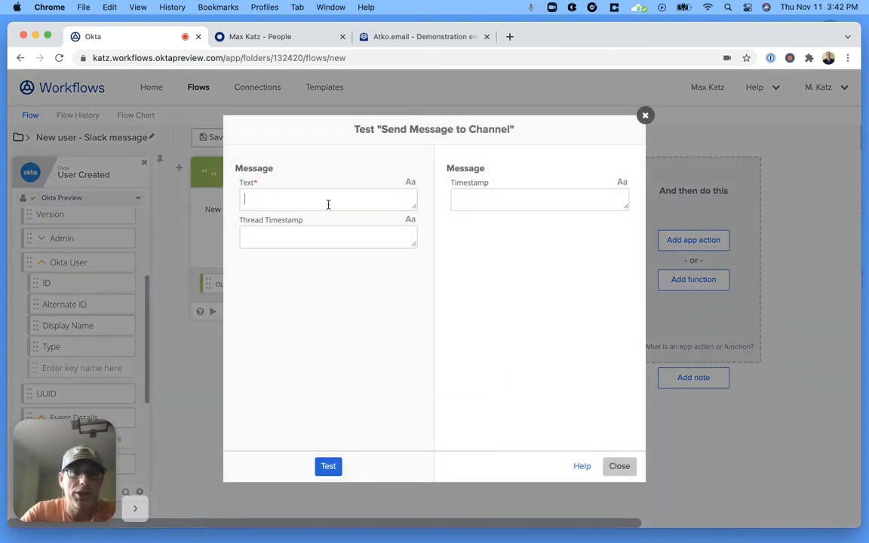
pyautogui.write('New user was ')
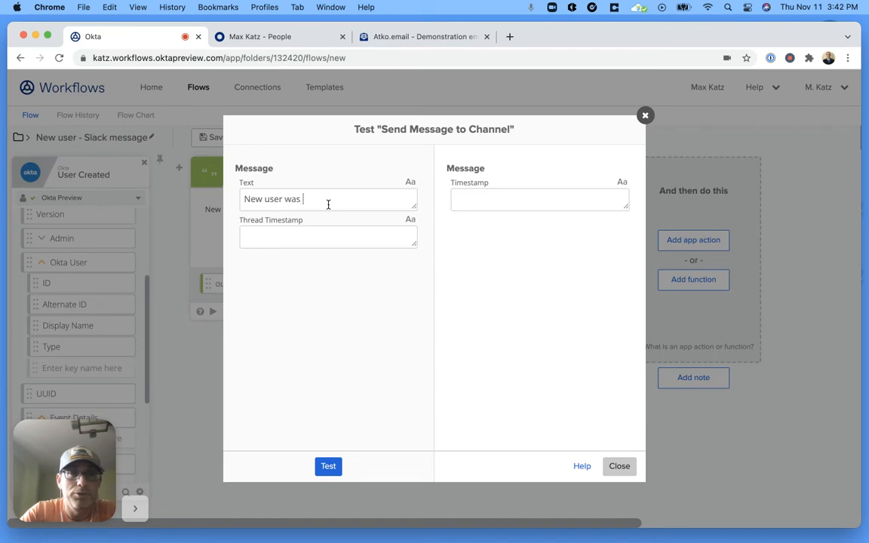
pyautogui.write('created - test message')
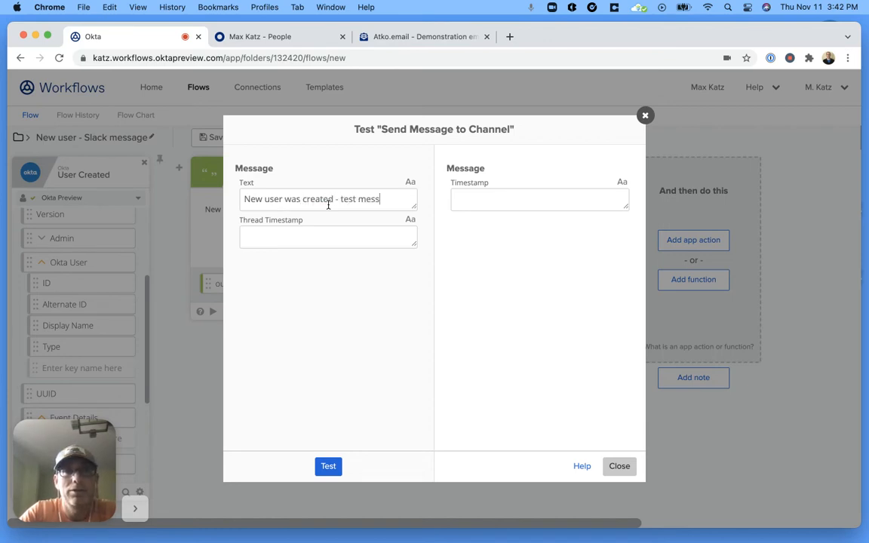
pyautogui.click(327, 467)
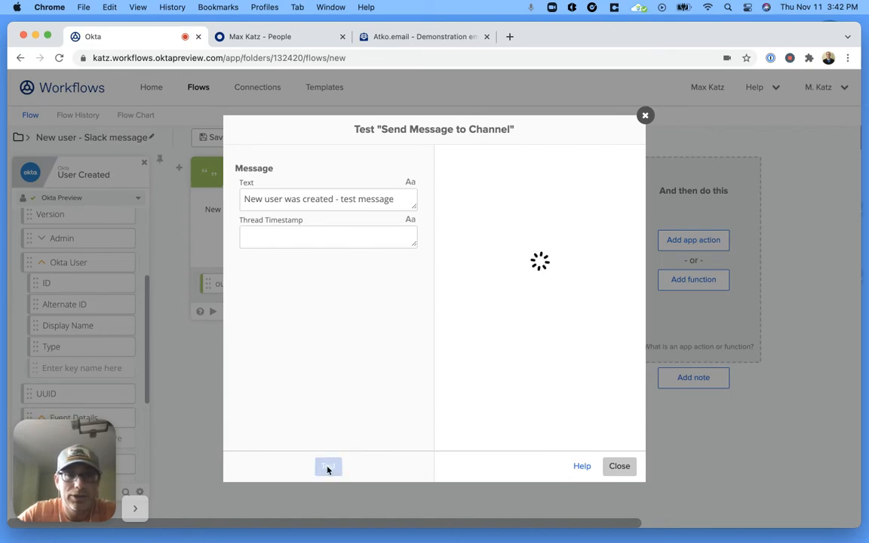
pyautogui.hotkey('ctrl', 'Up')
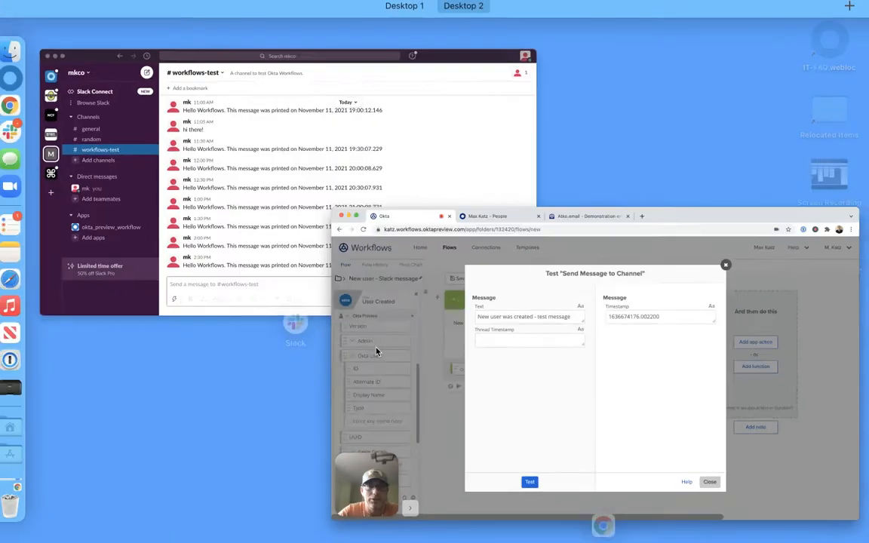
pyautogui.click(340, 192)
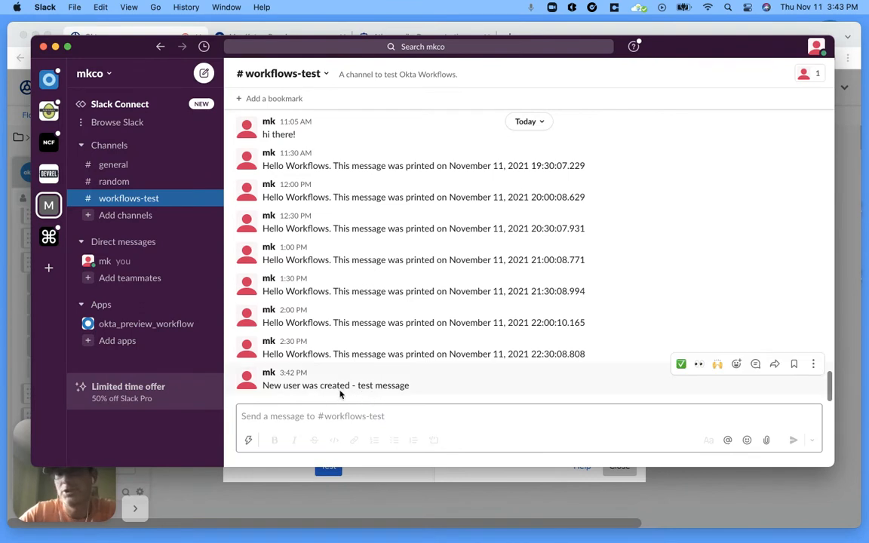
# Step: Close the Slack test, save and switch on the flow, check its empty Flow History, then go to People
pyautogui.click(389, 481)
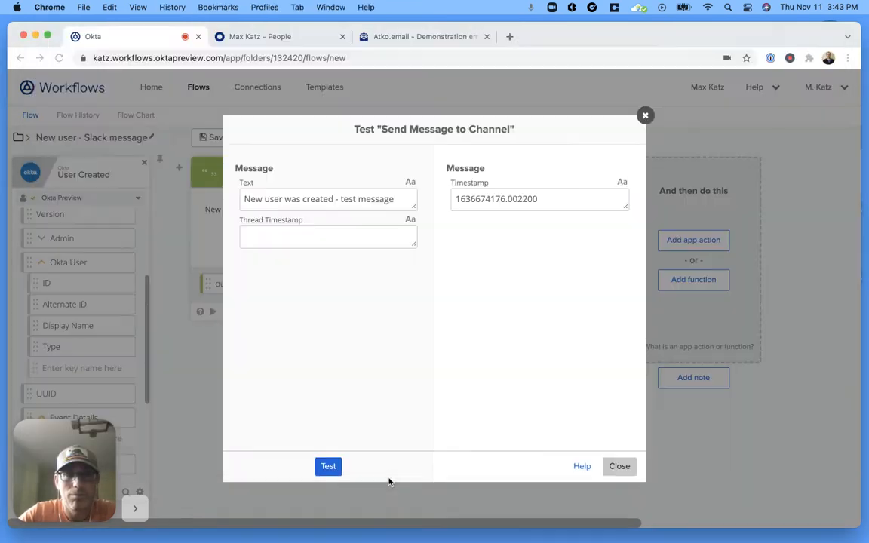
pyautogui.click(618, 466)
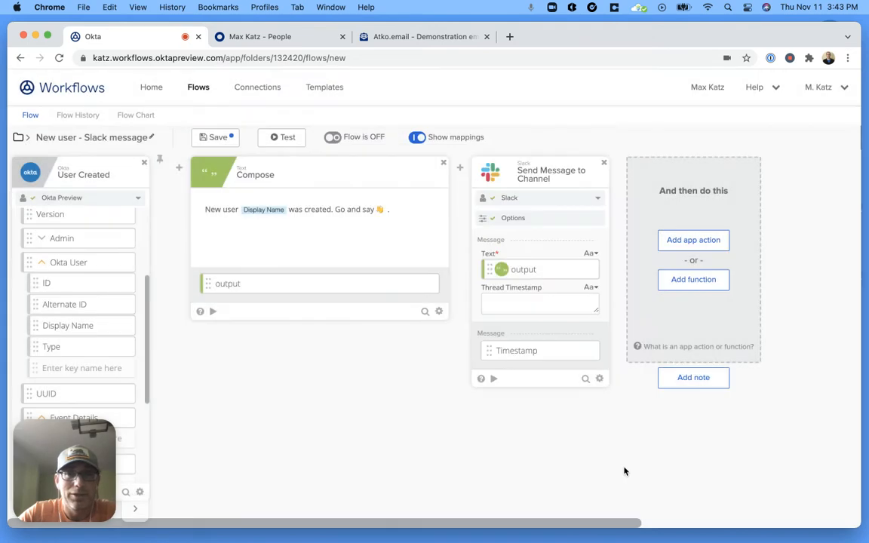
pyautogui.click(218, 139)
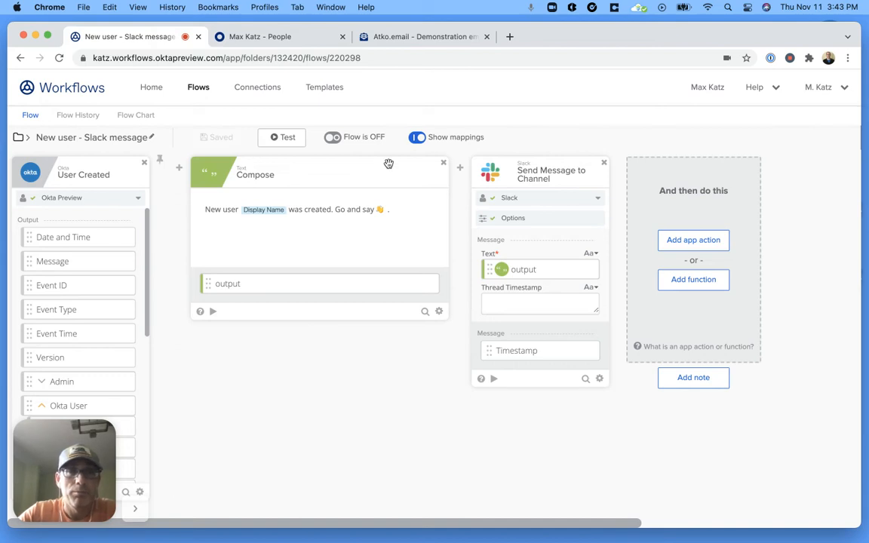
pyautogui.click(340, 142)
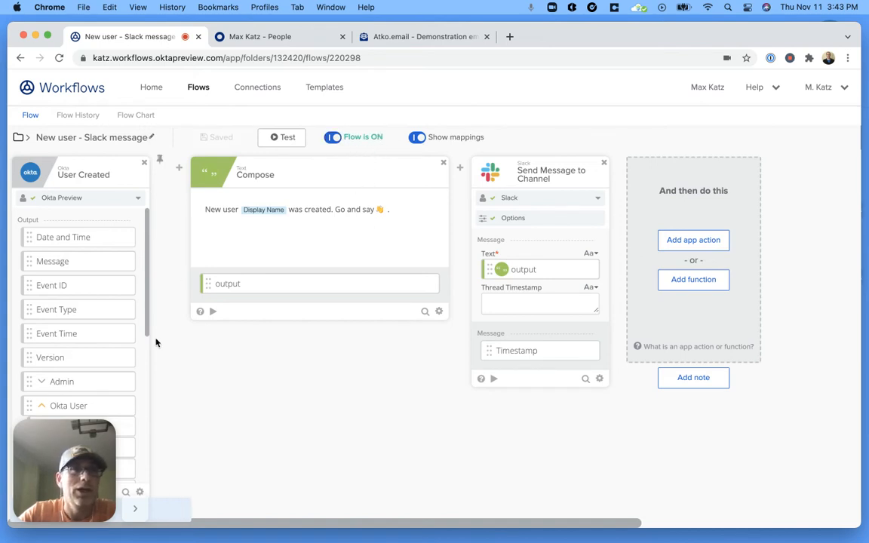
pyautogui.click(86, 119)
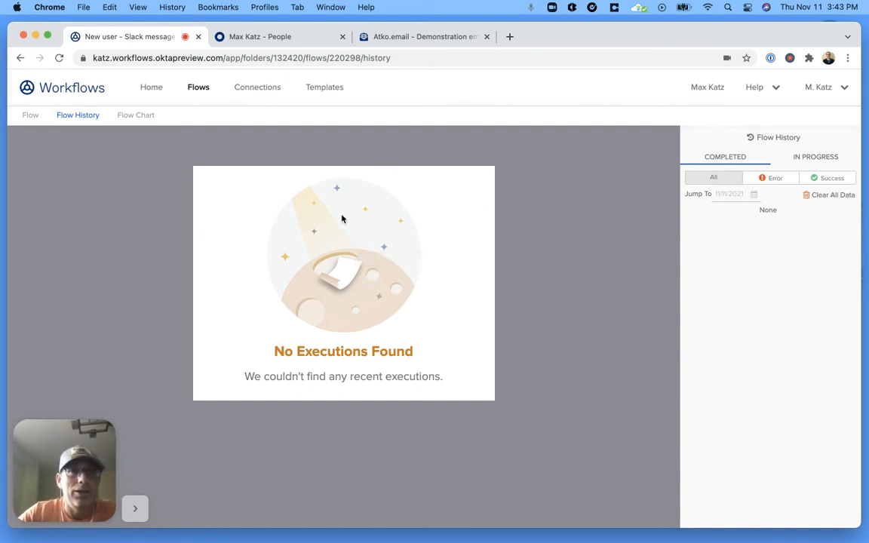
pyautogui.click(269, 37)
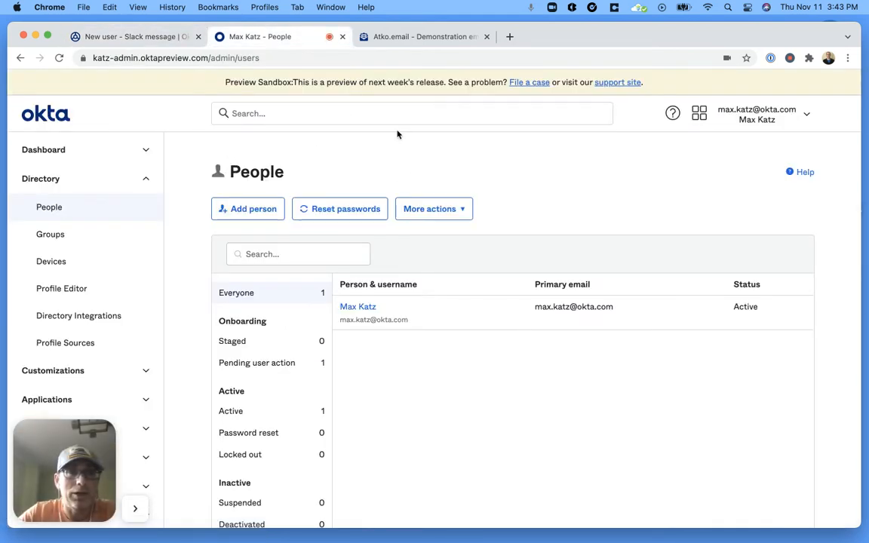
# Step: Fill in Add Person with the new user's first name, last name and atko.email username, sending the activation email
pyautogui.click(248, 208)
pyautogui.click(433, 190)
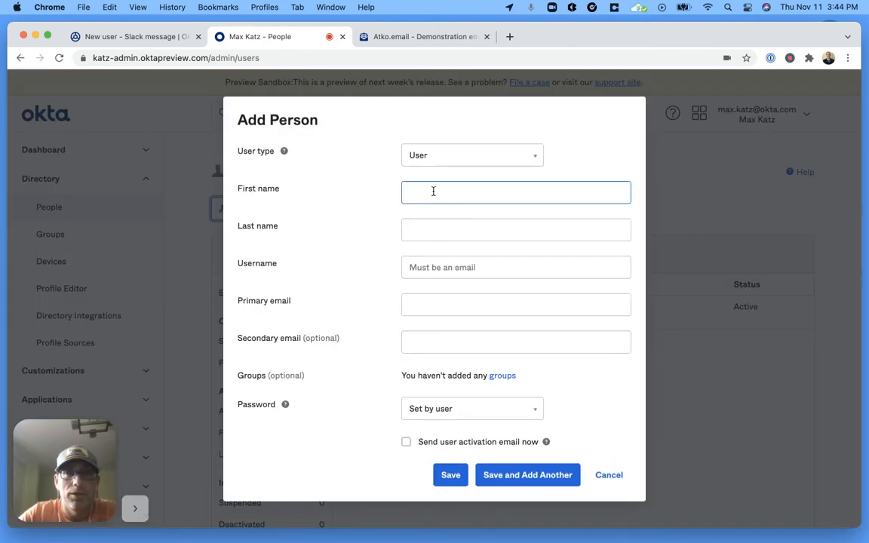
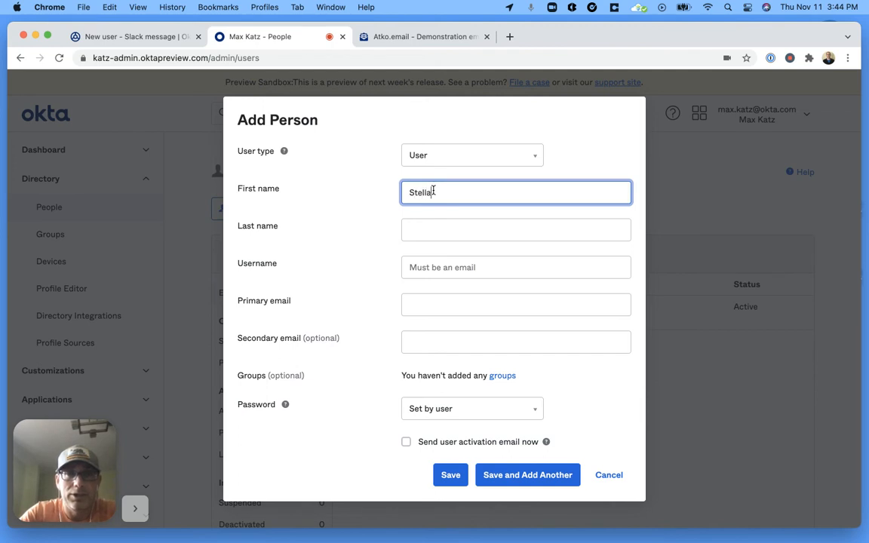
pyautogui.click(439, 234)
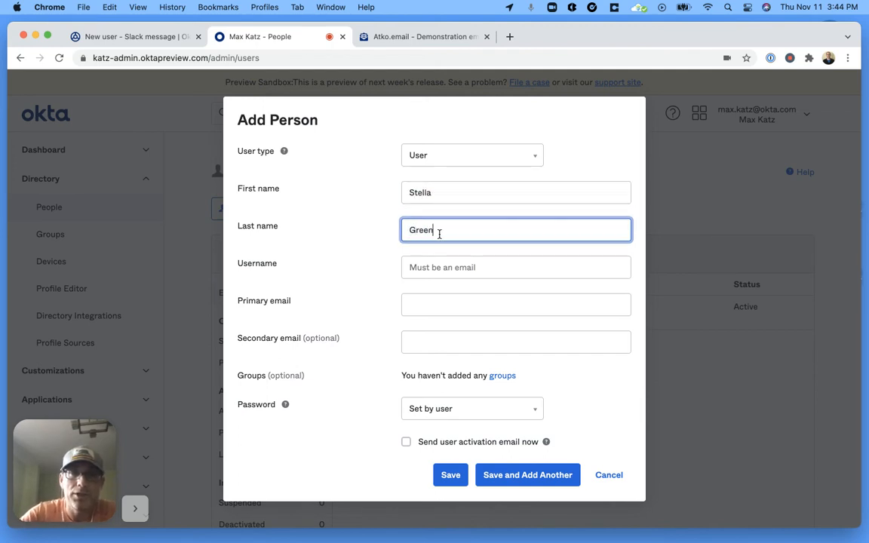
pyautogui.click(446, 268)
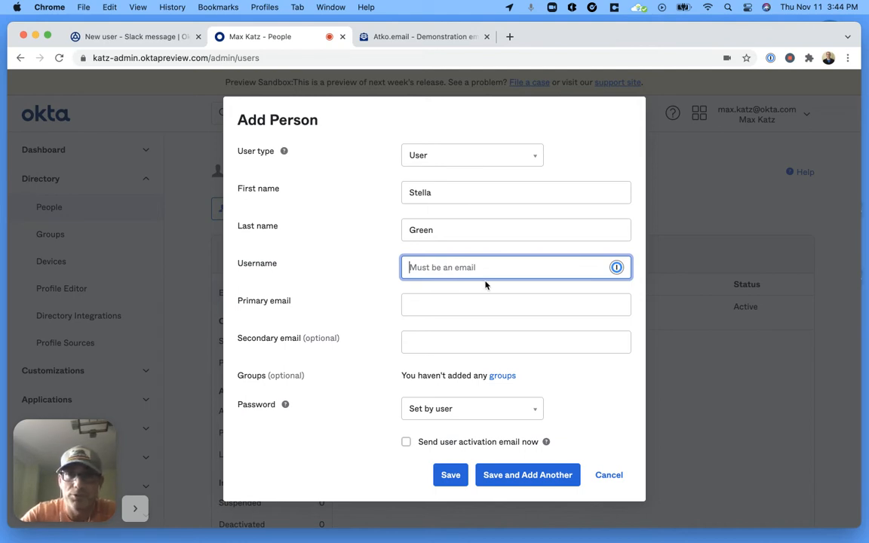
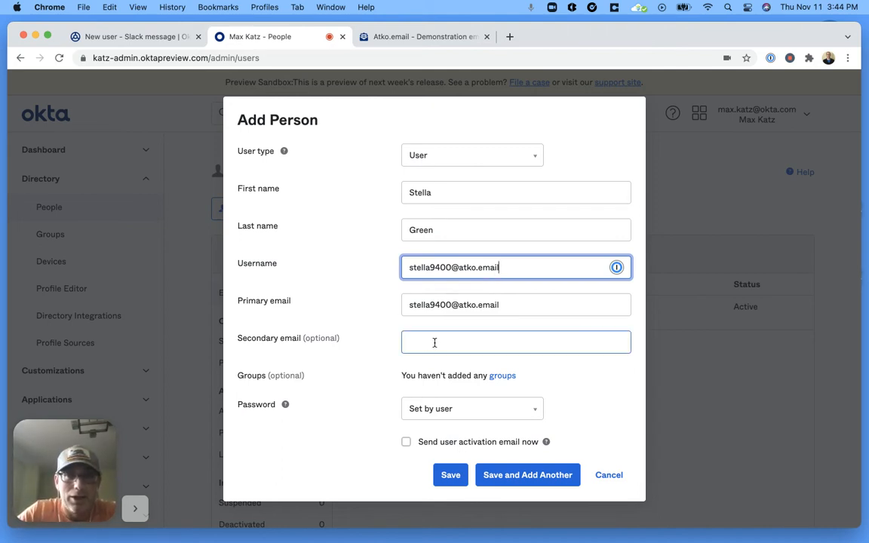
pyautogui.click(406, 441)
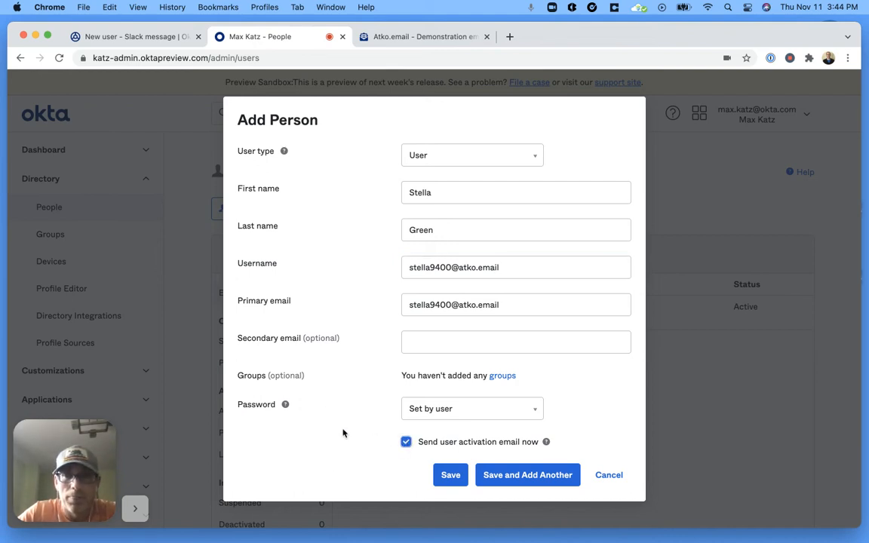
pyautogui.click(465, 273)
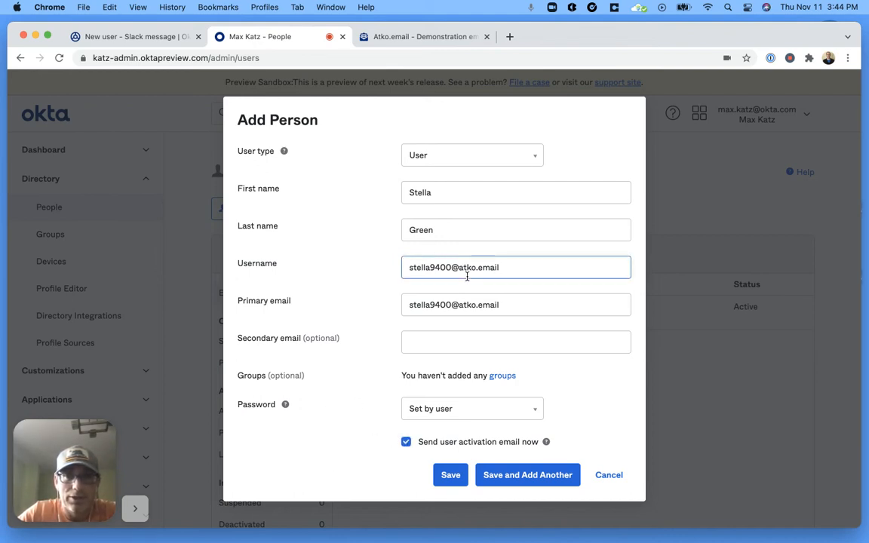
pyautogui.click(418, 341)
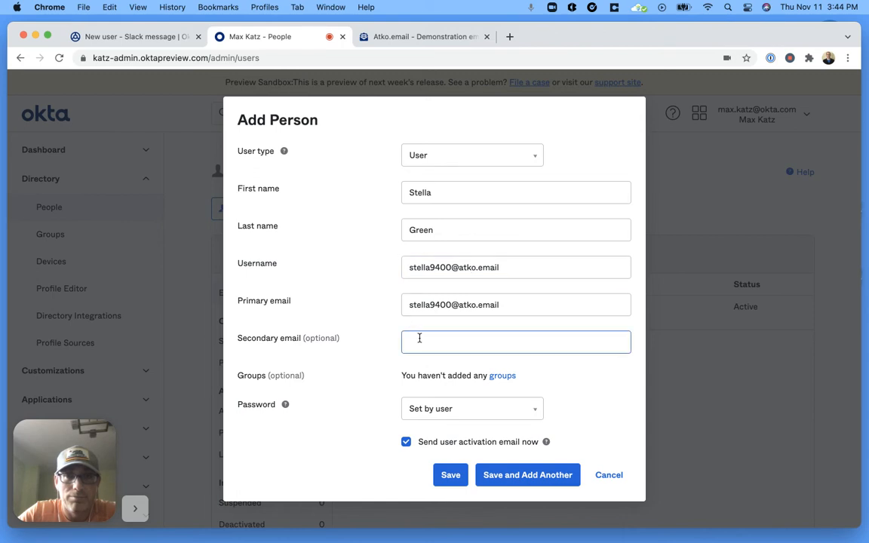
pyautogui.click(445, 474)
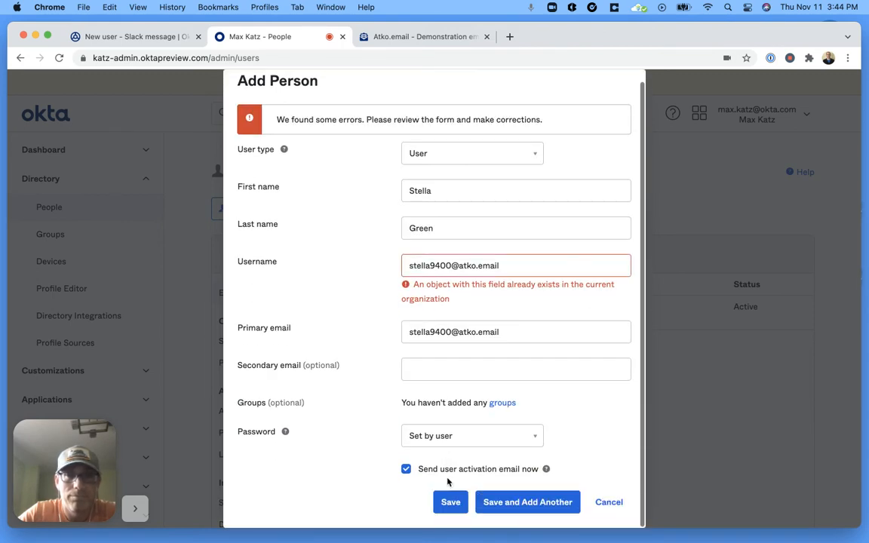
# Step: Append 1 to the duplicate username, save the user, and filter the list to users pending action
pyautogui.click(451, 265)
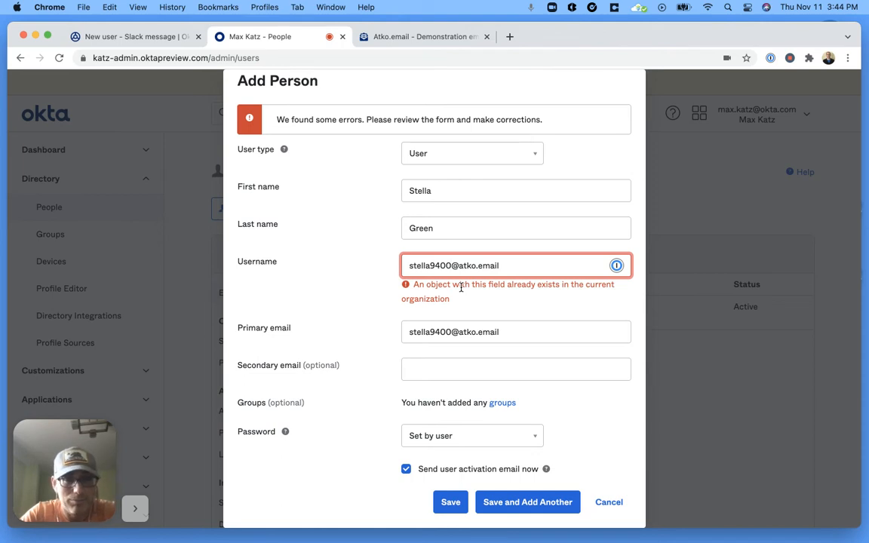
pyautogui.write('1')
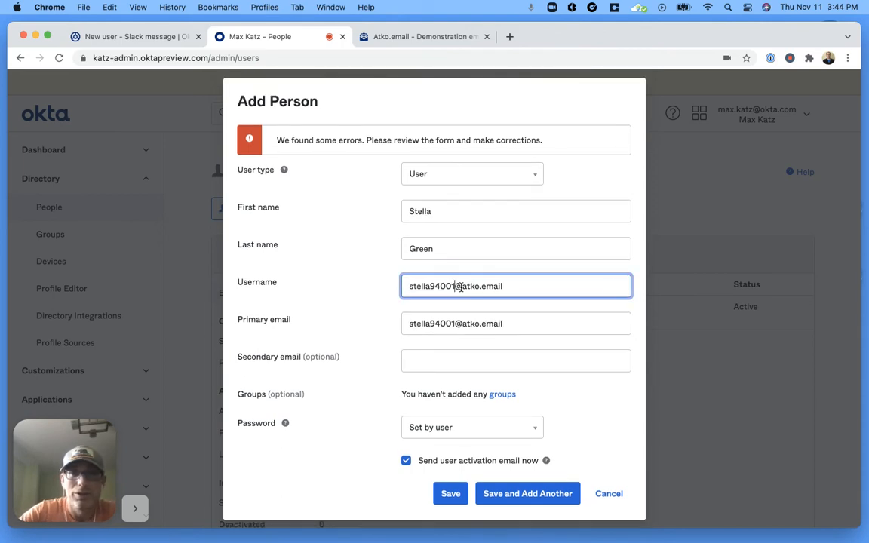
pyautogui.tripleClick(458, 287)
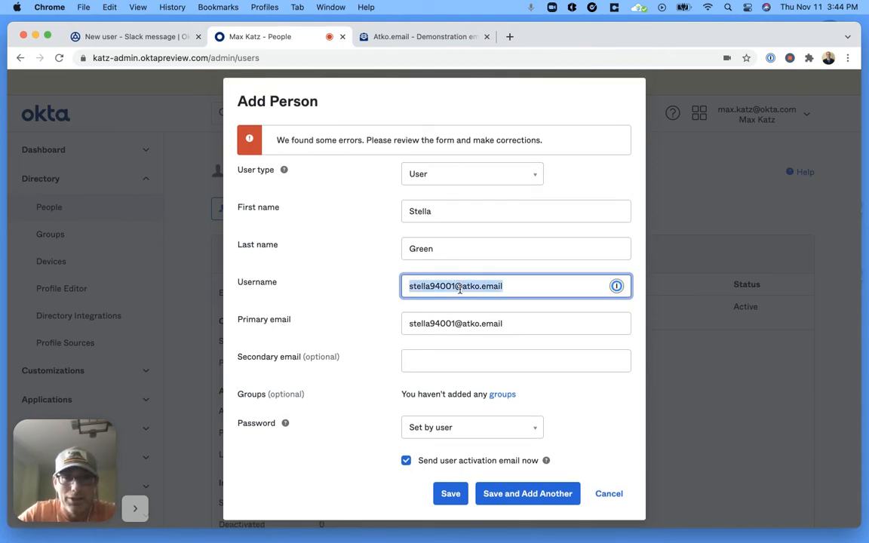
pyautogui.click(454, 323)
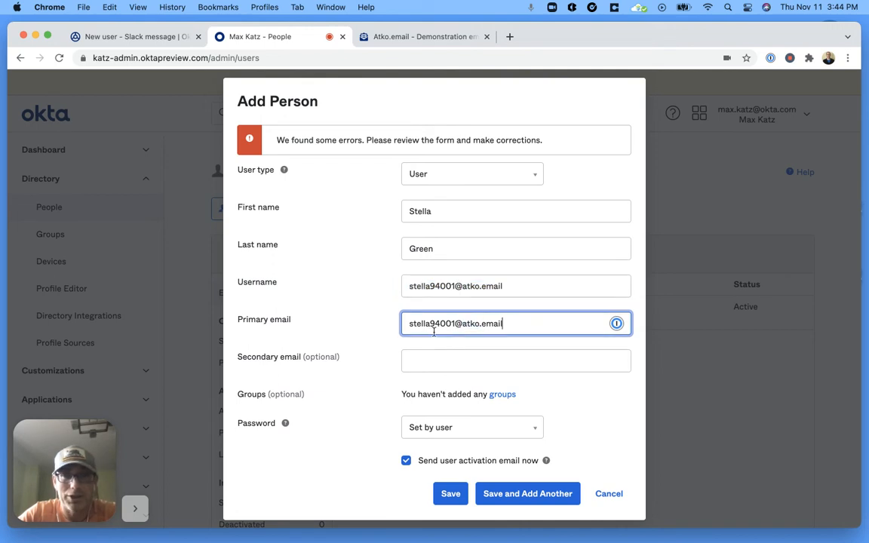
pyautogui.click(451, 495)
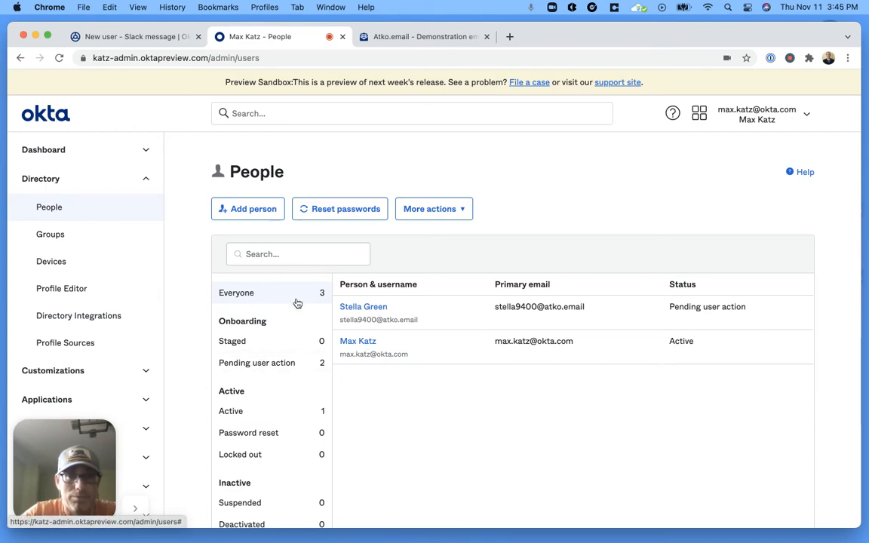
pyautogui.click(256, 364)
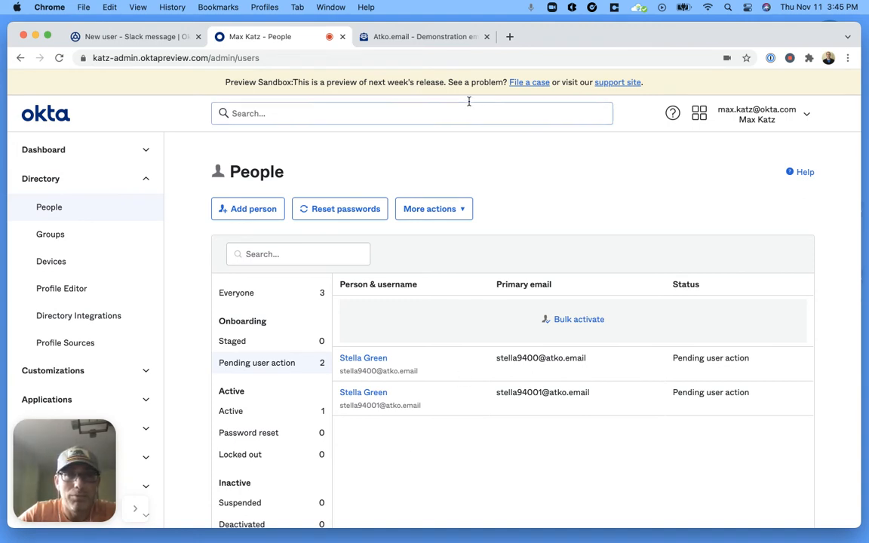
pyautogui.click(427, 40)
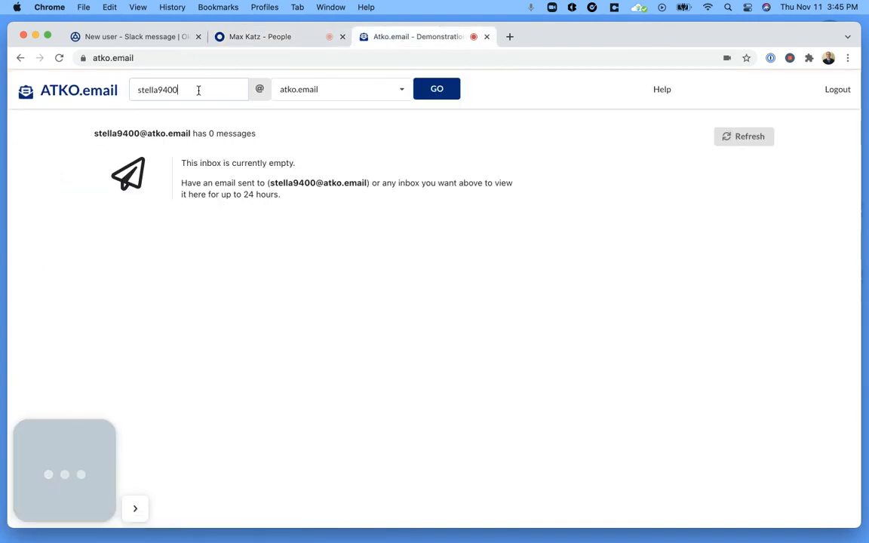
# Step: Open the ATKO.email inbox for the username ending in 1 and read the 'Welcome to Okta!' email
pyautogui.click(198, 89)
pyautogui.write('1')
pyautogui.click(441, 91)
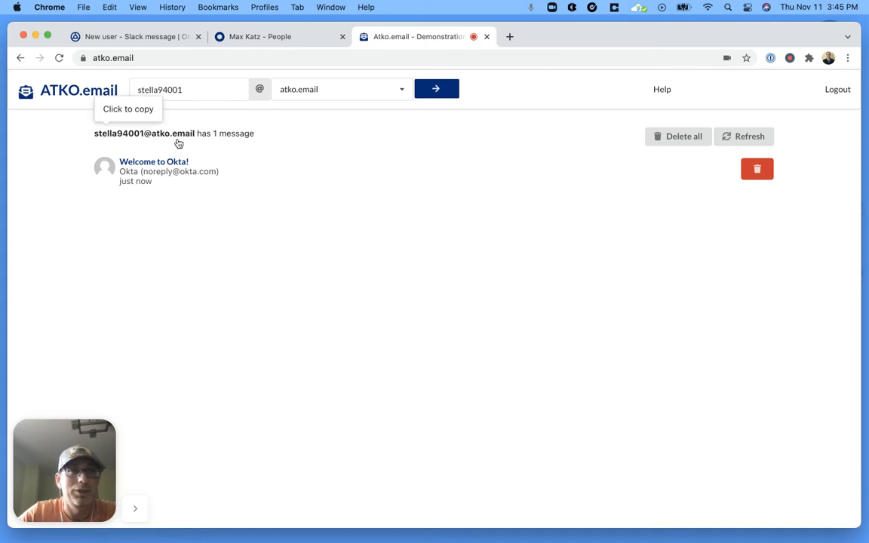
pyautogui.click(184, 175)
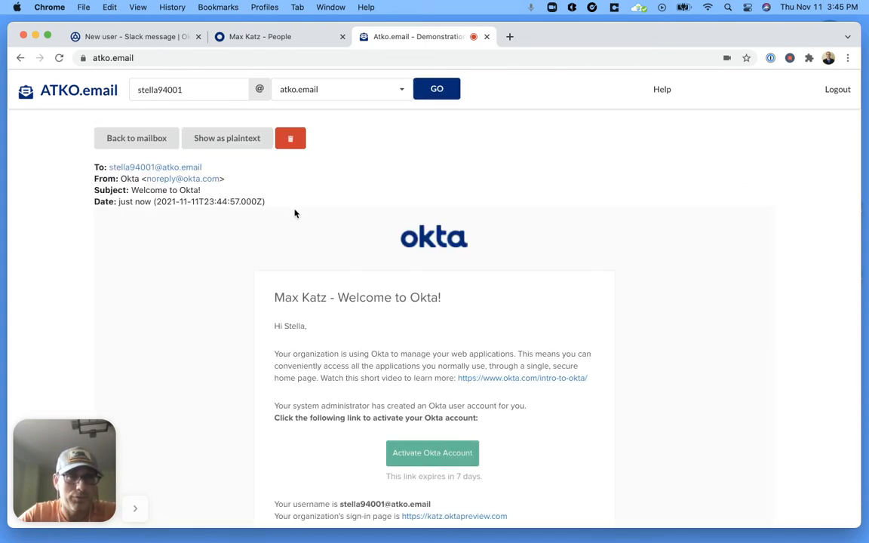
pyautogui.scroll(-3, 272, 301)
pyautogui.scroll(1, 272, 301)
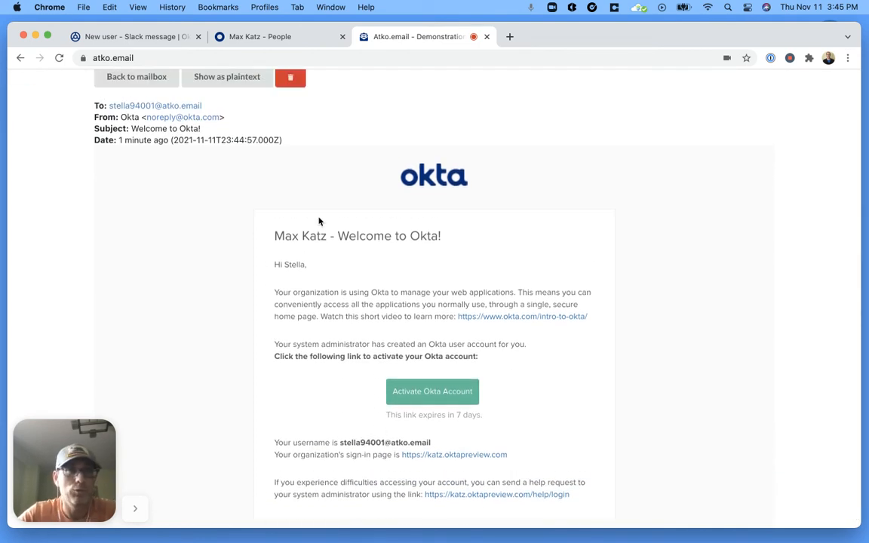
pyautogui.click(144, 41)
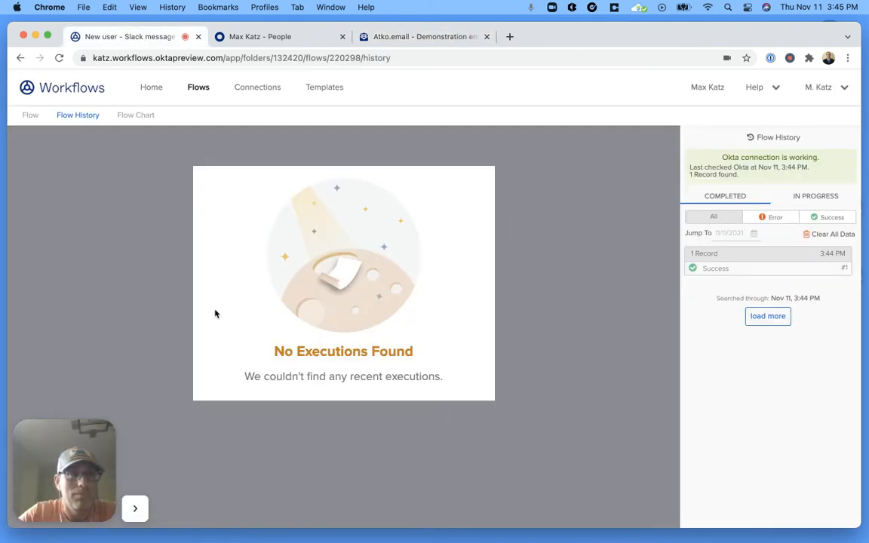
# Step: Review the successful run's data showing the composed new-user greeting, then open the flow's name settings
pyautogui.click(764, 270)
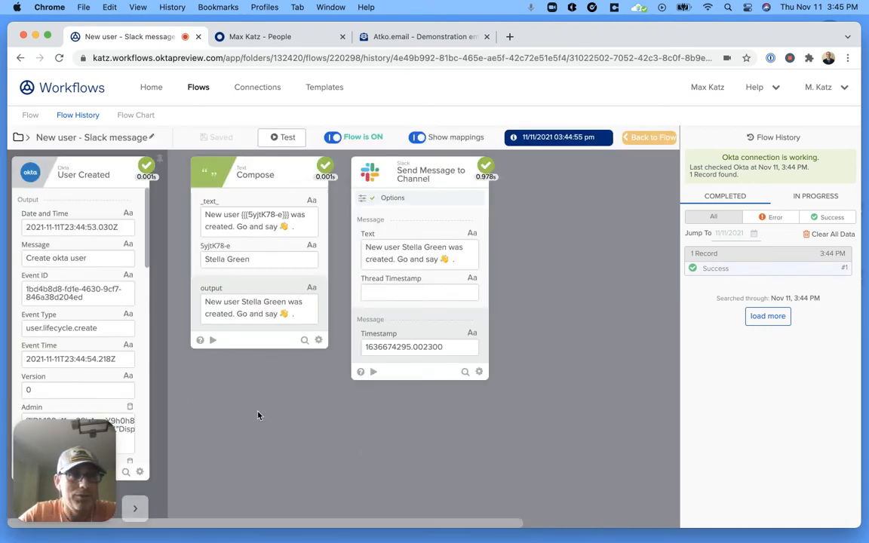
pyautogui.scroll(-3, 83, 284)
pyautogui.scroll(-10, 84, 282)
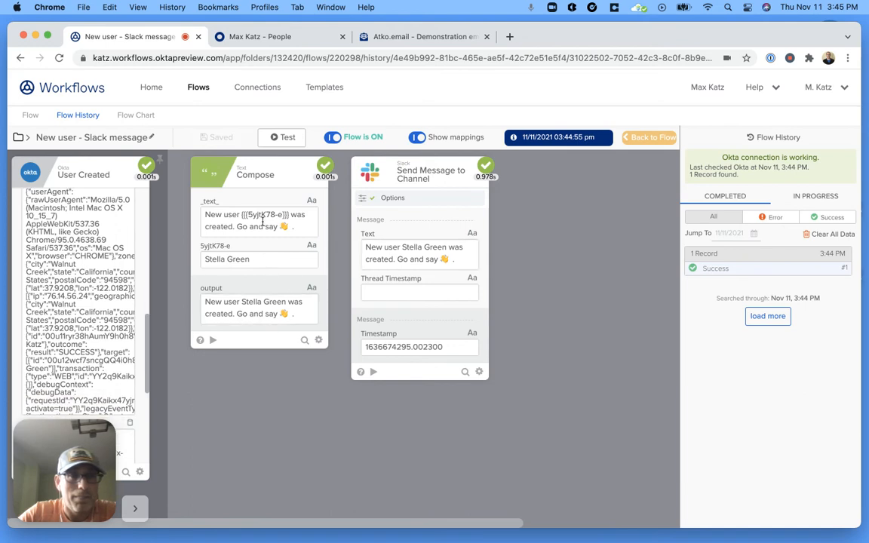
pyautogui.scroll(8, 120, 283)
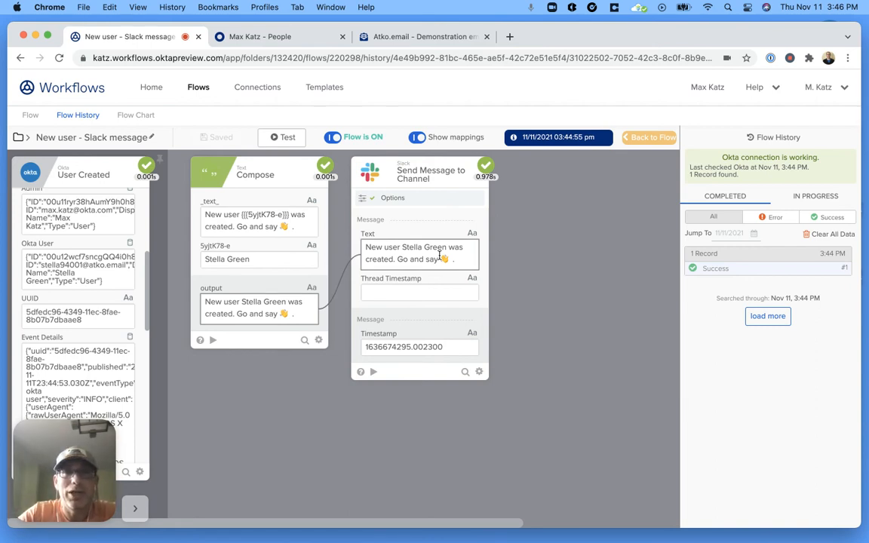
pyautogui.click(150, 137)
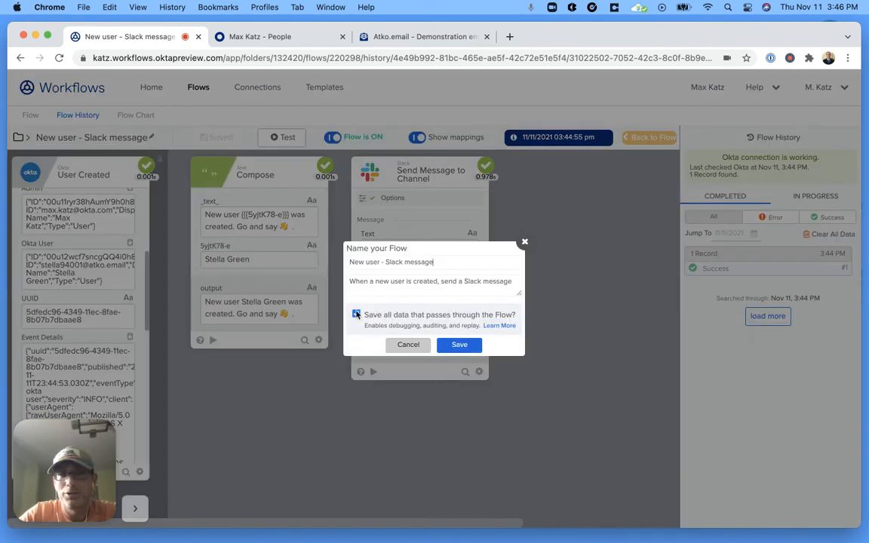
# Step: Cancel the 'Name your Flow' dialog without changes and bring up Mission Control
pyautogui.click(408, 345)
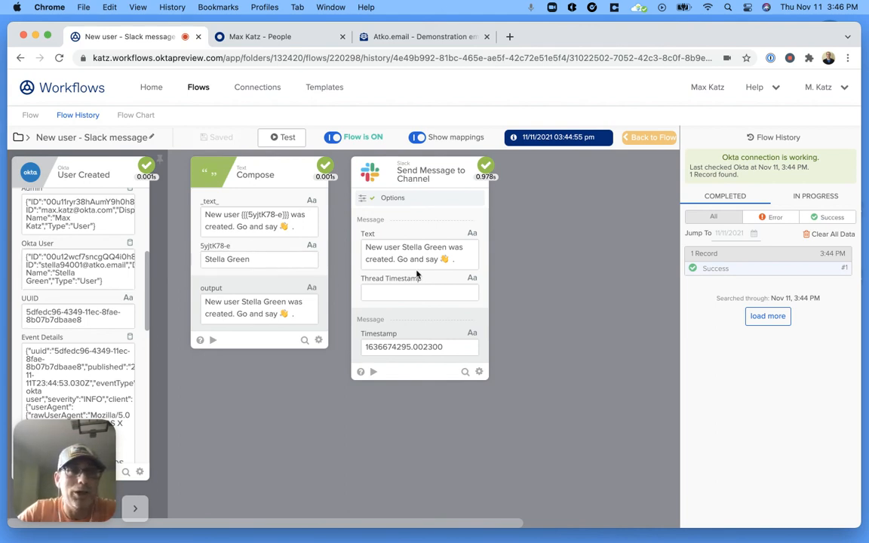
pyautogui.hotkey('ctrl', 'Up')
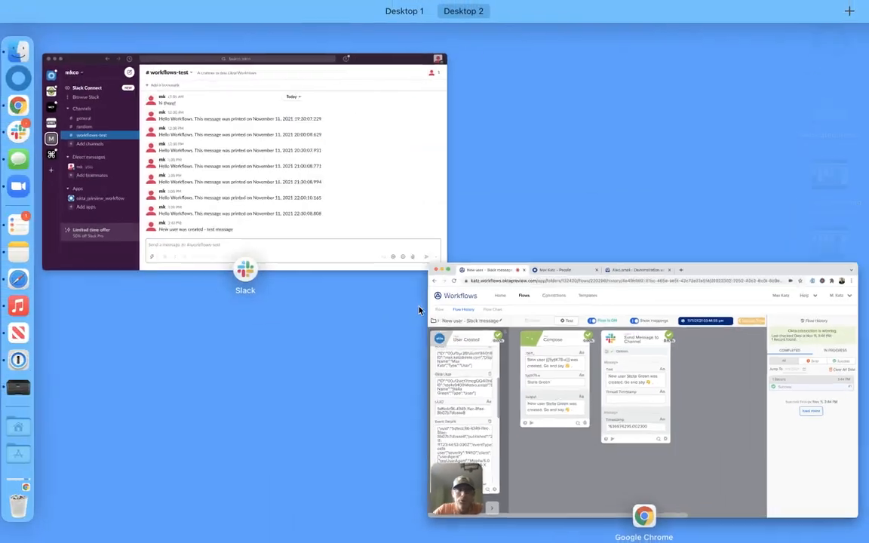
# Step: Bring Slack forward to see the flow's greeting in the workflows-test channel
pyautogui.click(317, 197)
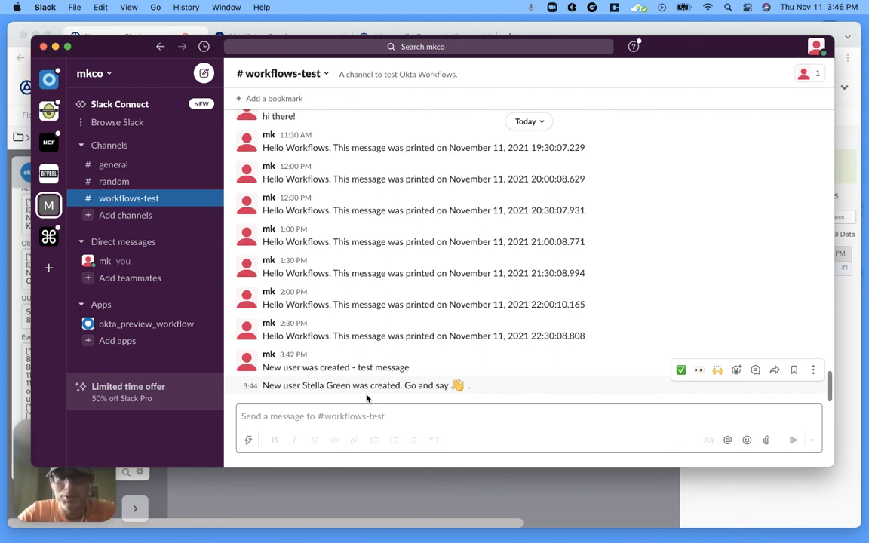
# Step: Bring the Chrome window with the Workflows run details back to the front
pyautogui.click(379, 483)
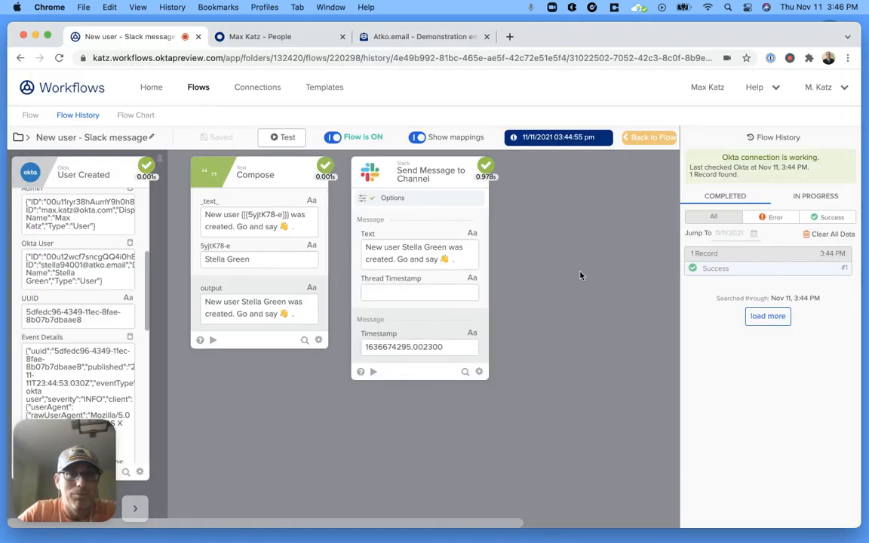